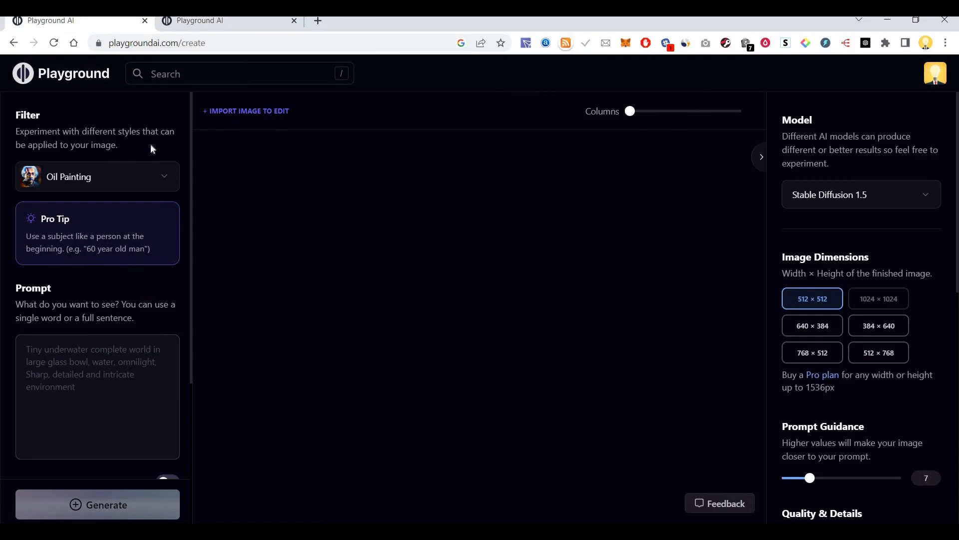
{"action": "left_click", "coordinate": [156, 175]}
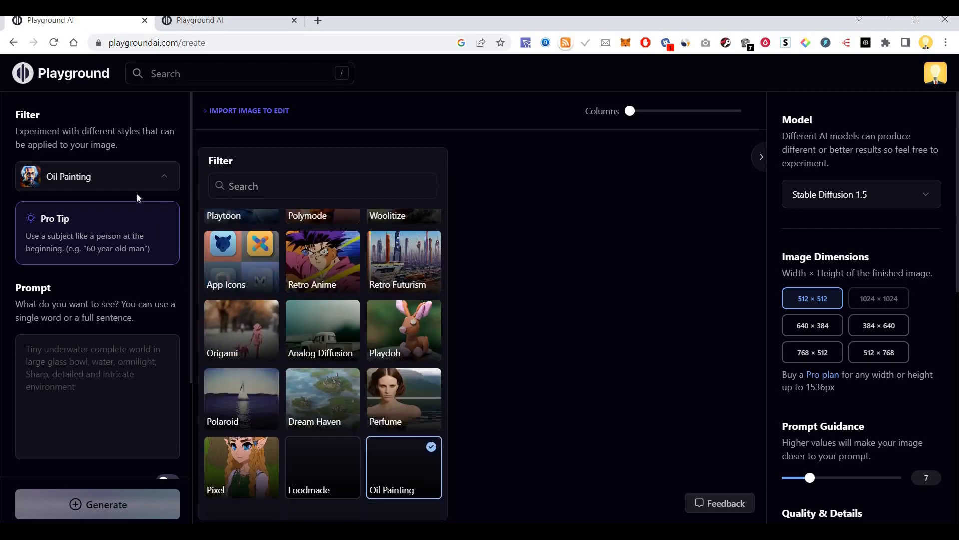
{"action": "scroll", "coordinate": [300, 341], "scroll_direction": "down", "scroll_amount": 1}
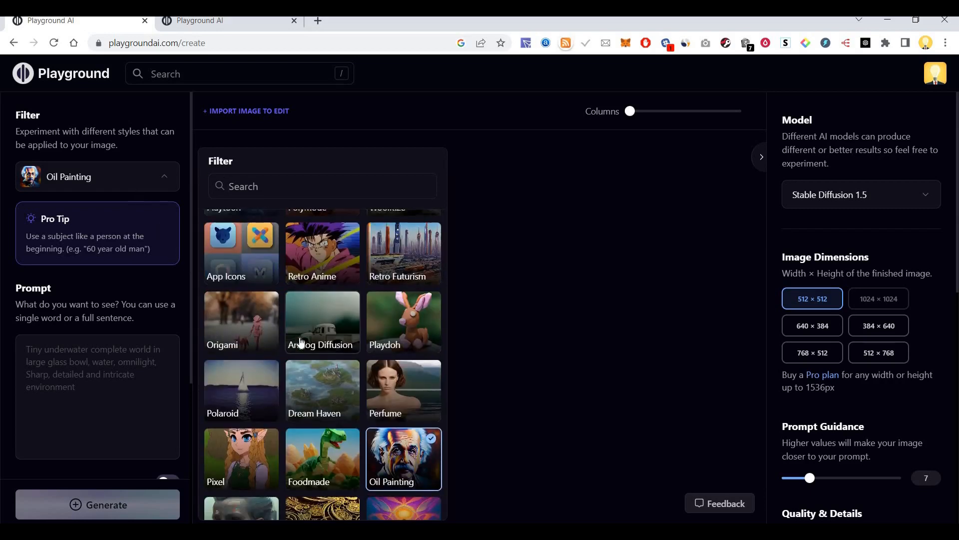
{"action": "scroll", "coordinate": [300, 342], "scroll_direction": "down", "scroll_amount": 1}
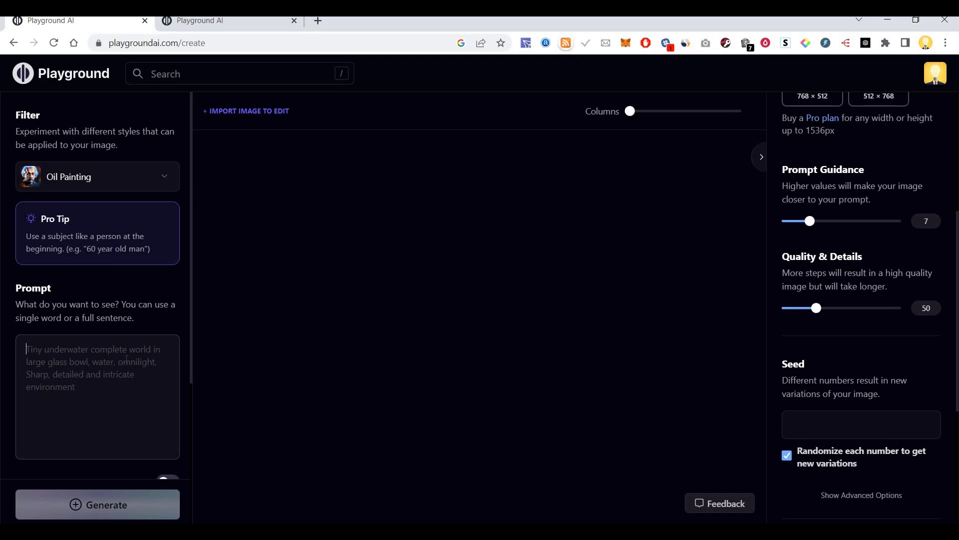
Enter the prompt "A city with UFO flying and ancient temples with lot of people and a king on a sunny day".
{"action": "type", "text": "A city wit"}
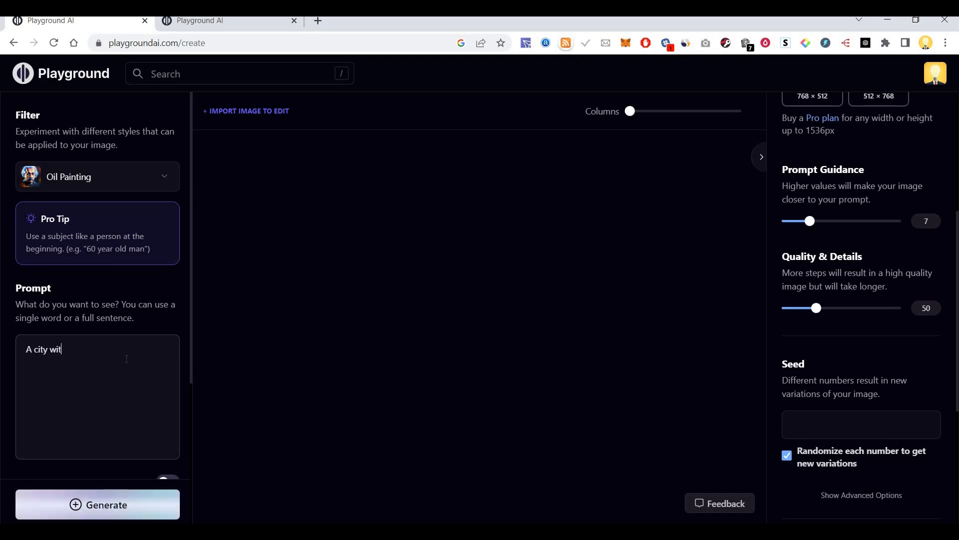
{"action": "type", "text": "h UFO flying and ancient"}
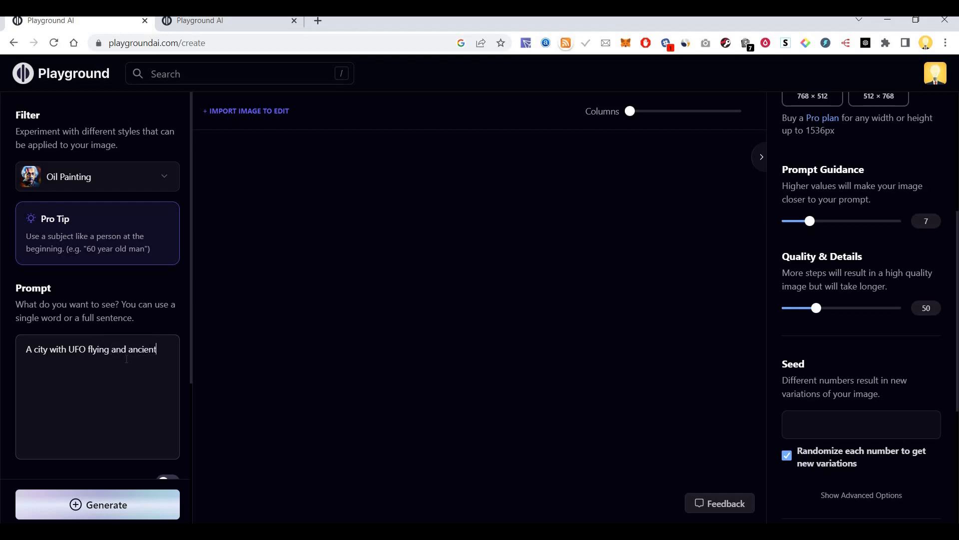
{"action": "type", "text": " temples with lot of people"}
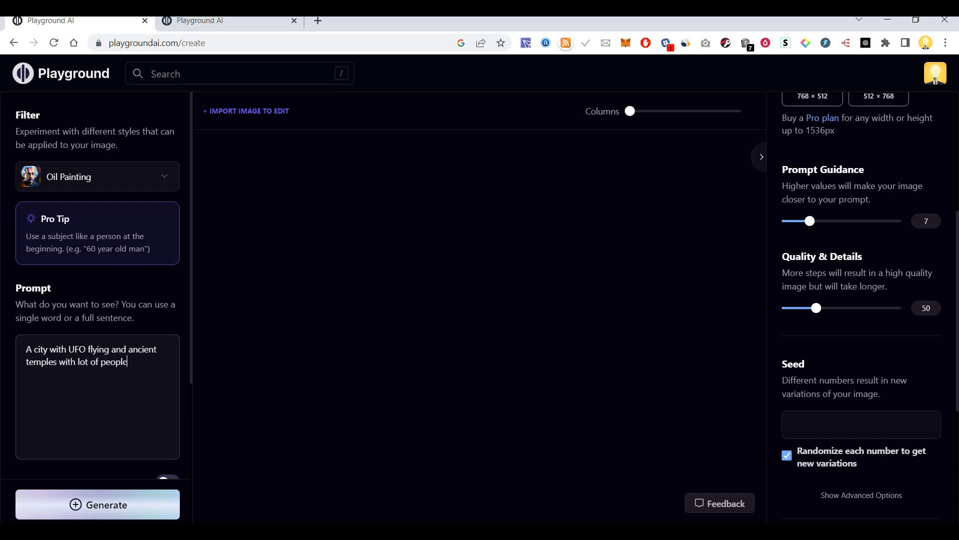
{"action": "type", "text": " and a king"}
{"action": "type", "text": "on a sunny day"}
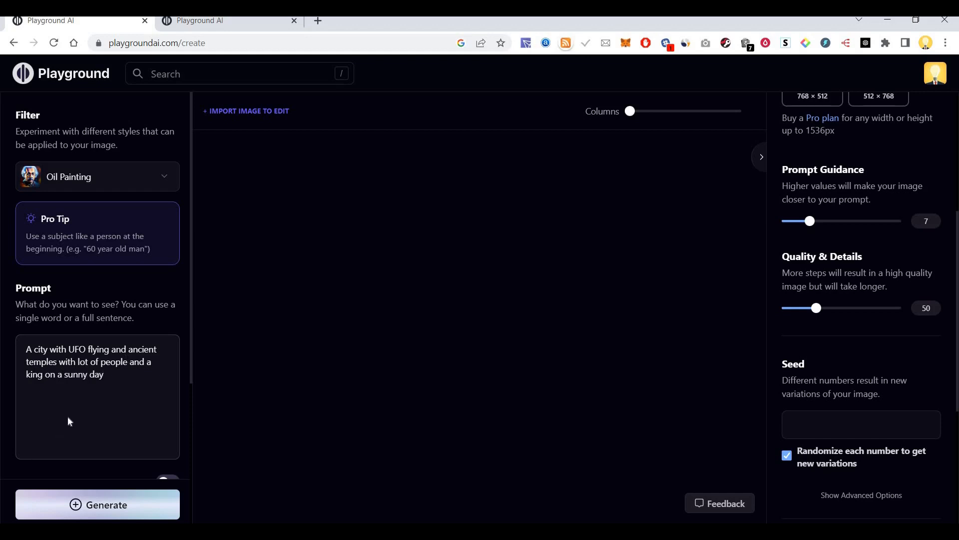
Switch the model to Stable Diffusion 2.1 and view the filters available for it.
{"action": "scroll", "coordinate": [69, 421], "scroll_direction": "down", "scroll_amount": 3}
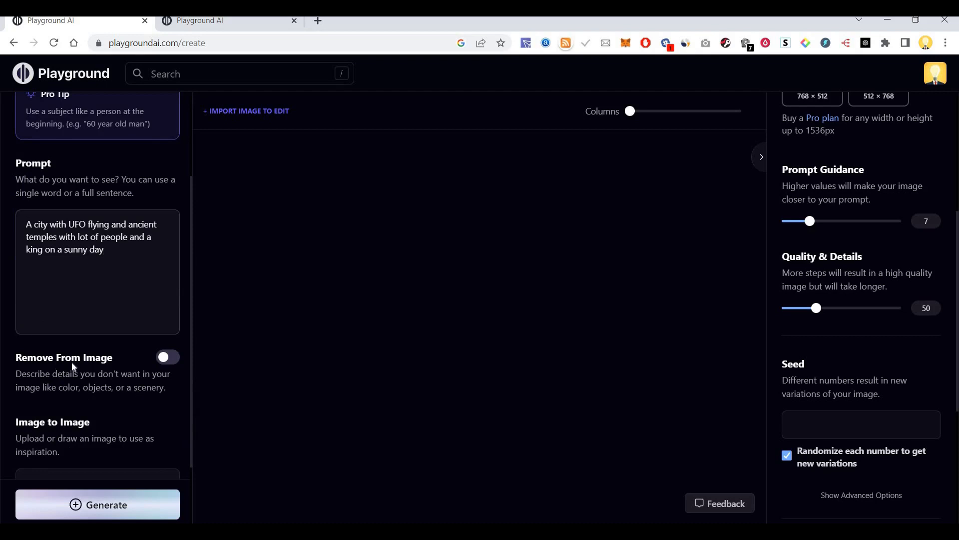
{"action": "scroll", "coordinate": [85, 364], "scroll_direction": "down", "scroll_amount": 2}
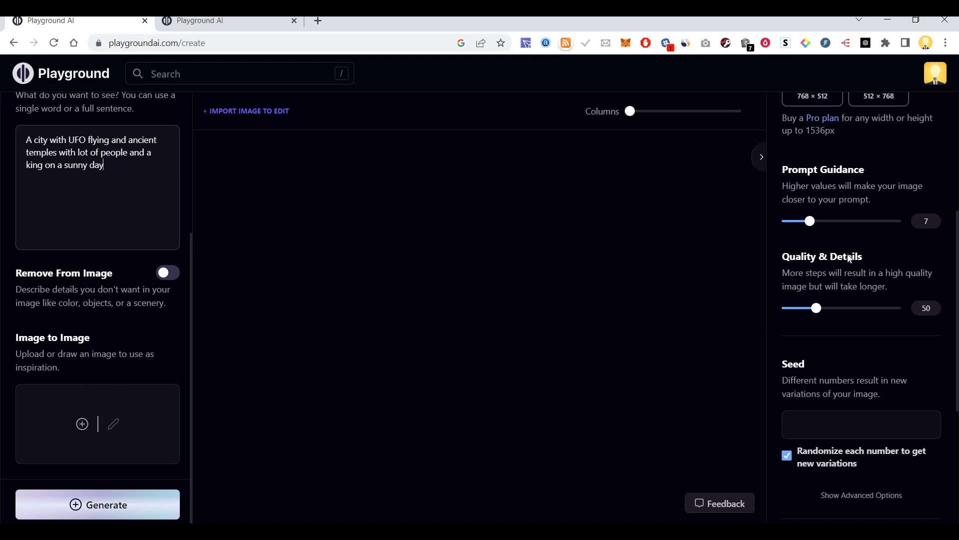
{"action": "scroll", "coordinate": [794, 260], "scroll_direction": "up", "scroll_amount": 5}
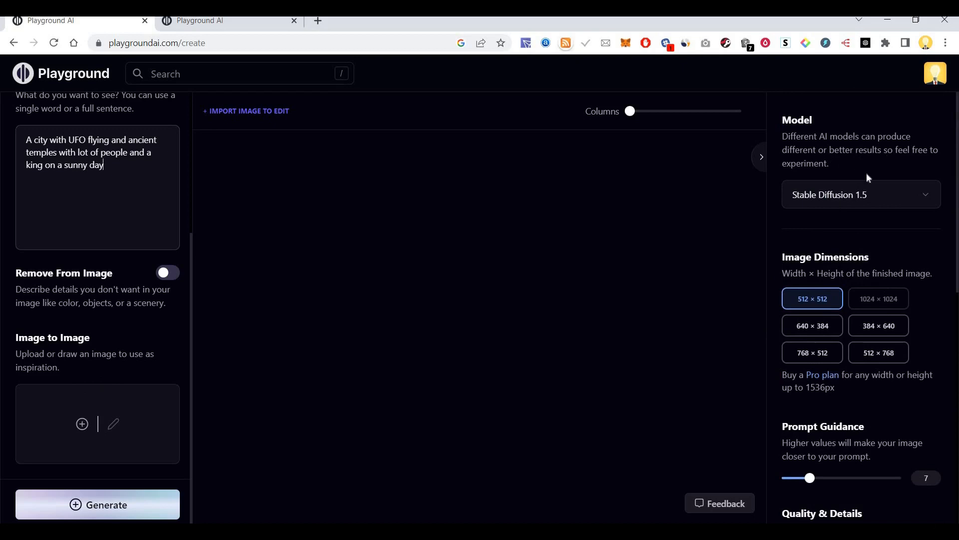
{"action": "left_click", "coordinate": [904, 194]}
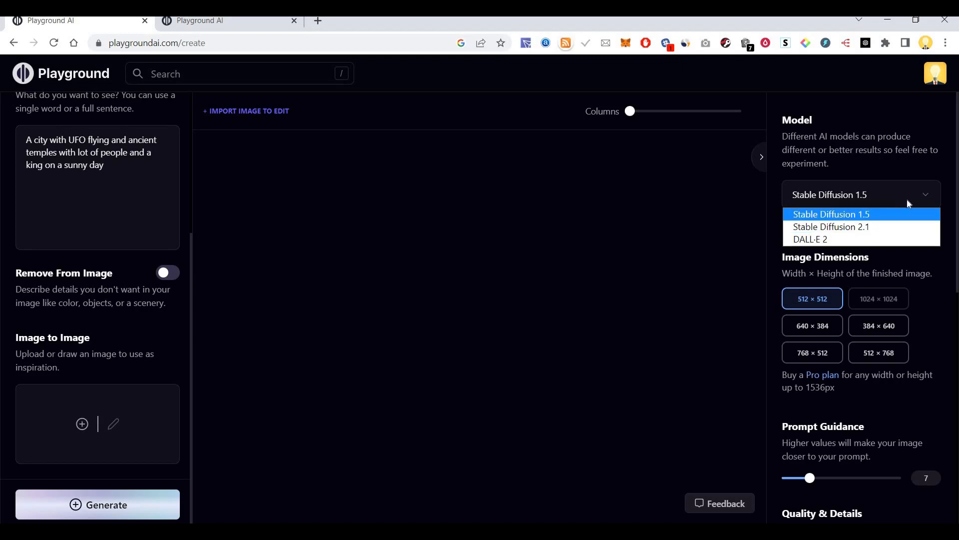
{"action": "left_click", "coordinate": [894, 226]}
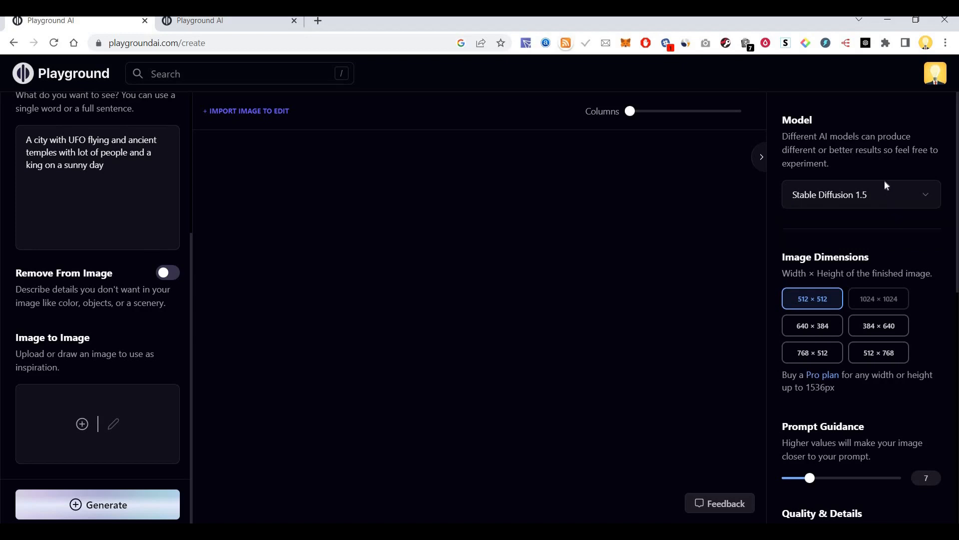
{"action": "left_click", "coordinate": [856, 203]}
{"action": "left_click", "coordinate": [856, 213]}
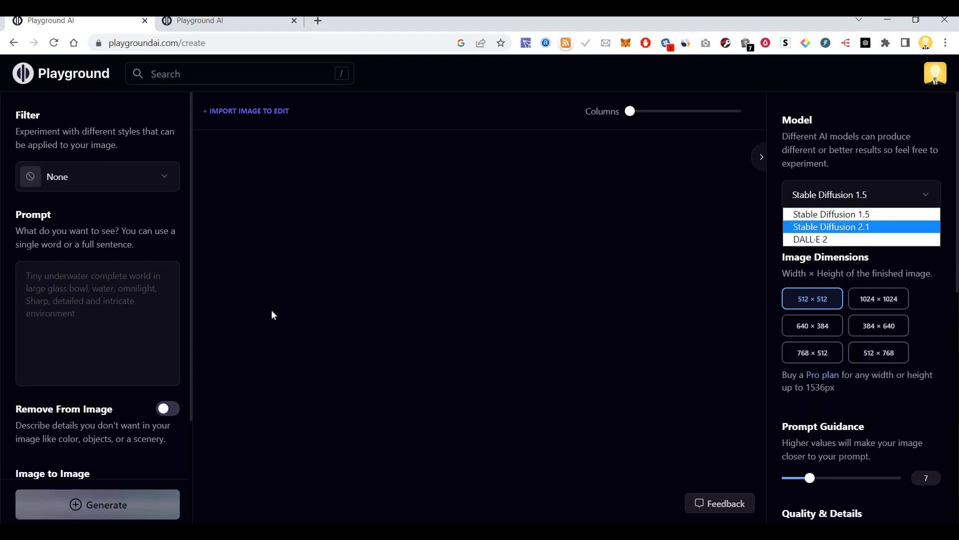
{"action": "left_click", "coordinate": [64, 334]}
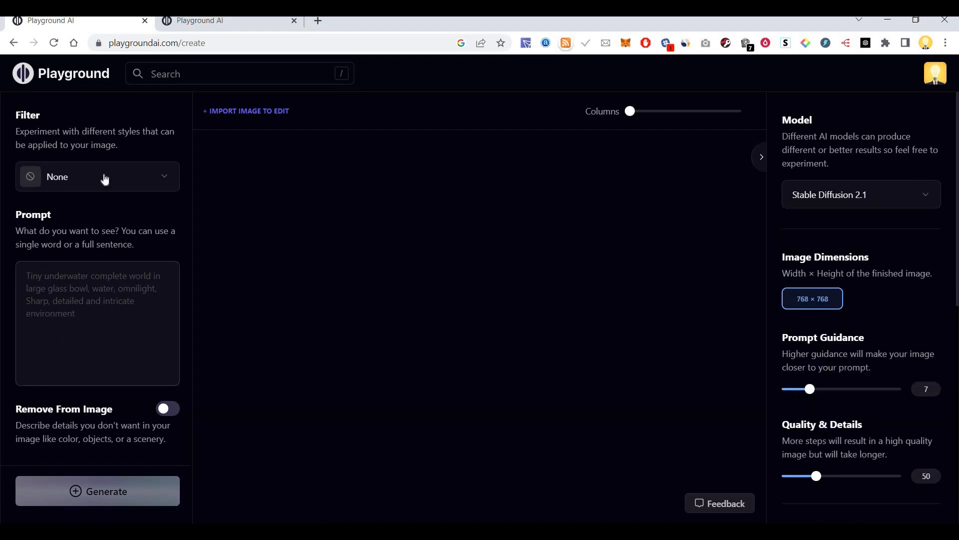
{"action": "left_click", "coordinate": [152, 182]}
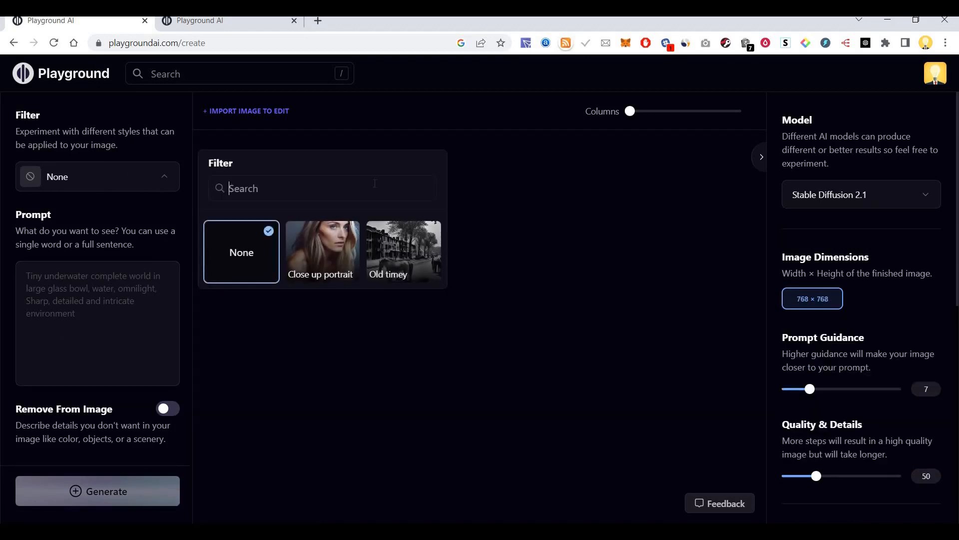
Set the model back to Stable Diffusion 1.5 and choose the Oil Painting filter.
{"action": "left_click", "coordinate": [855, 200]}
{"action": "left_click", "coordinate": [854, 213]}
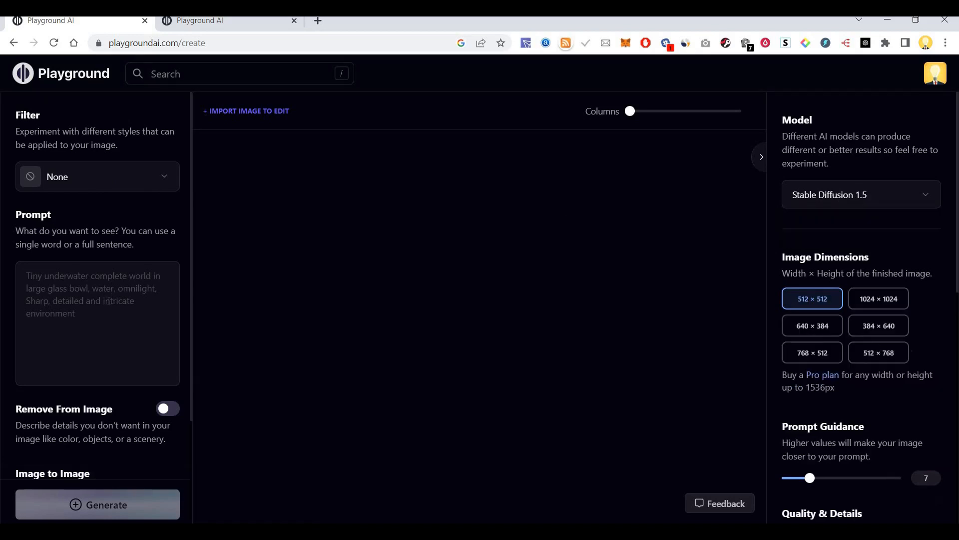
{"action": "left_click", "coordinate": [150, 180]}
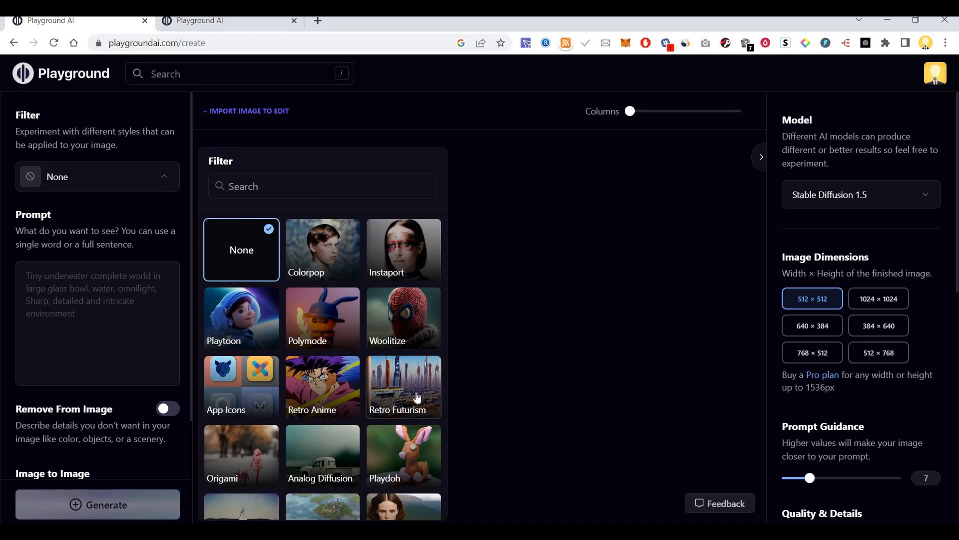
{"action": "scroll", "coordinate": [420, 394], "scroll_direction": "down", "scroll_amount": 3}
{"action": "left_click", "coordinate": [403, 467]}
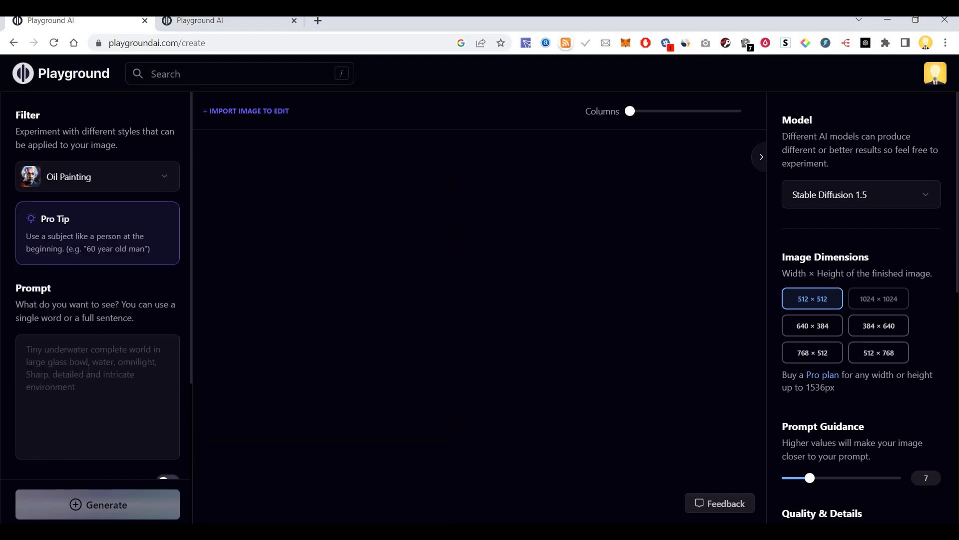
Enter the prompt "An UFO flying over a city with ancient temples with lot of people and a king on a sunny day".
{"action": "left_click", "coordinate": [88, 369]}
{"action": "type", "text": "An "}
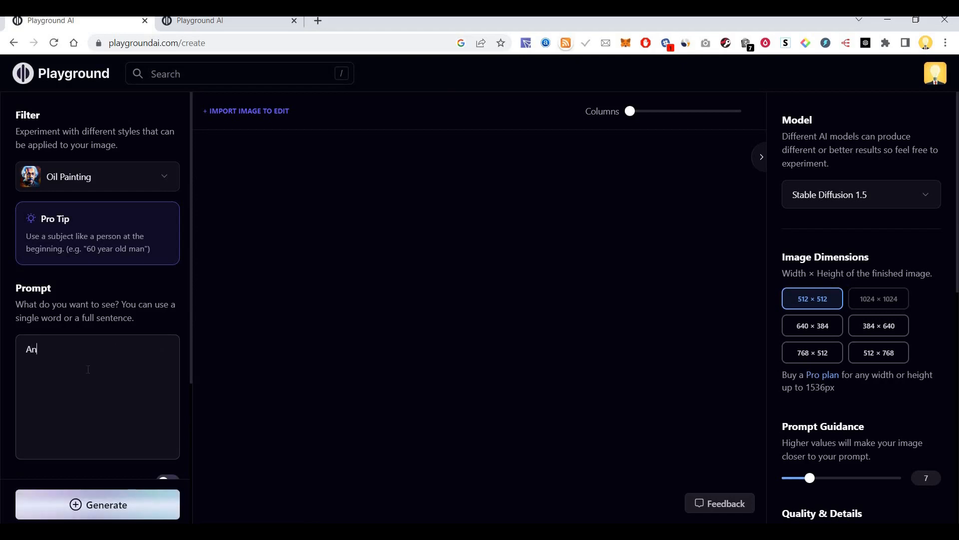
{"action": "type", "text": "UFO flying over a city with an"}
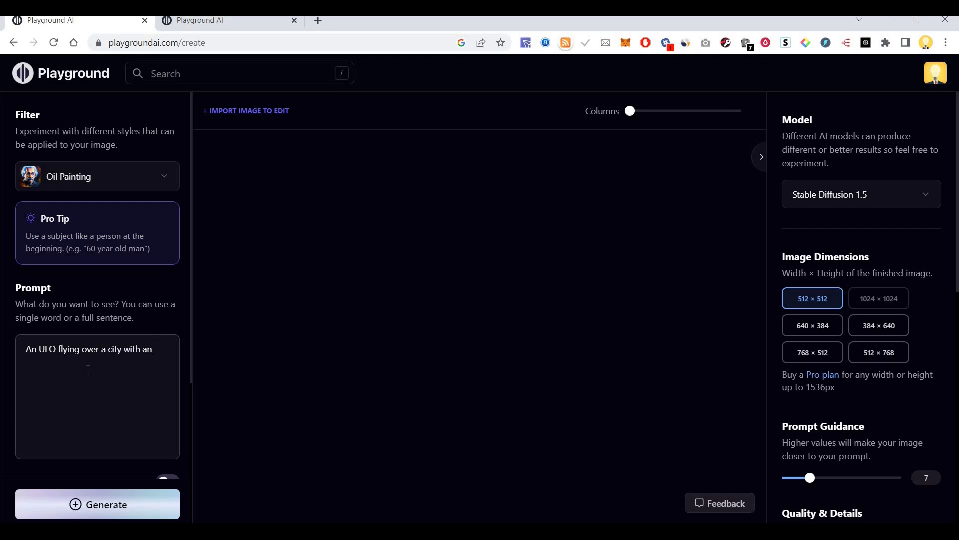
{"action": "type", "text": "dcient tem"}
{"action": "type", "text": "p,le"}
{"action": "type", "text": "les with "}
{"action": "type", "text": "lot of peopl"}
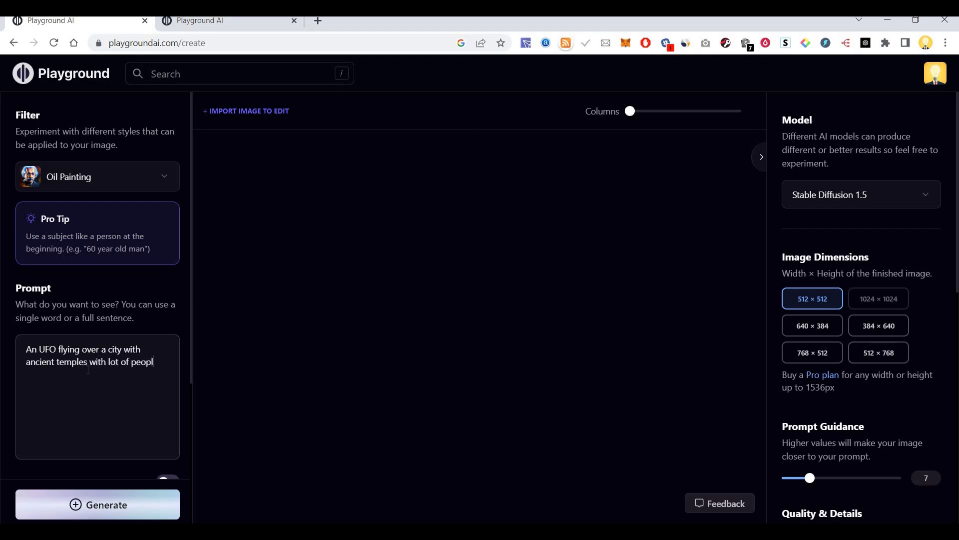
{"action": "type", "text": "e and a king on a sunny day"}
{"action": "left_click_drag", "start_coordinate": [126, 375], "coordinate": [1, 353]}
{"action": "left_click", "coordinate": [91, 374]}
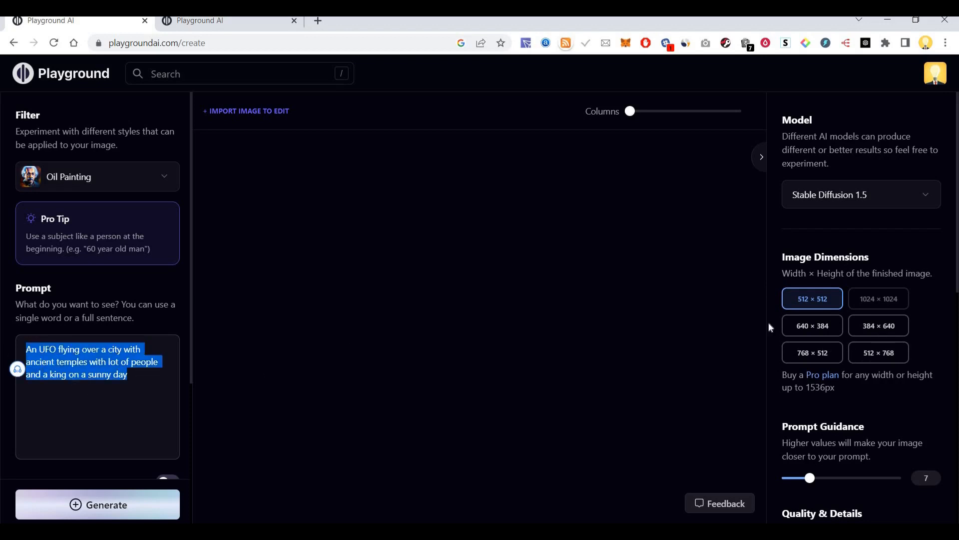
Set the image dimensions to 768 × 512 and generate one image from the prompt.
{"action": "left_click", "coordinate": [817, 352]}
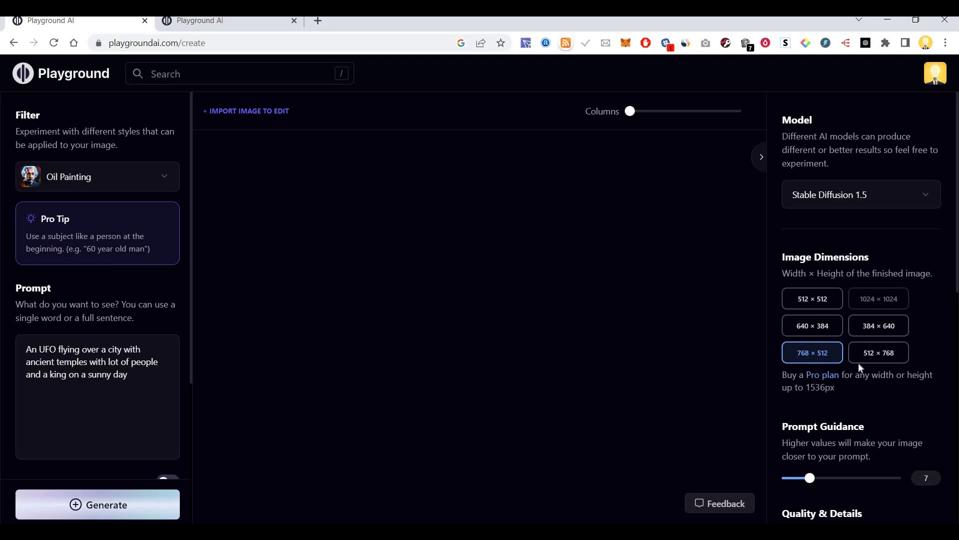
{"action": "scroll", "coordinate": [861, 367], "scroll_direction": "down", "scroll_amount": 3}
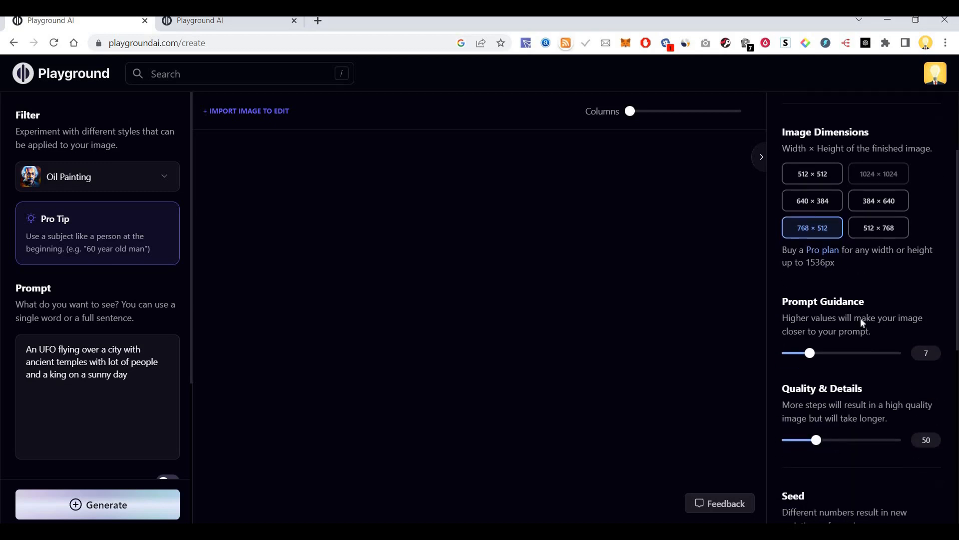
{"action": "scroll", "coordinate": [860, 316], "scroll_direction": "down", "scroll_amount": 5}
{"action": "scroll", "coordinate": [861, 317], "scroll_direction": "down", "scroll_amount": 1}
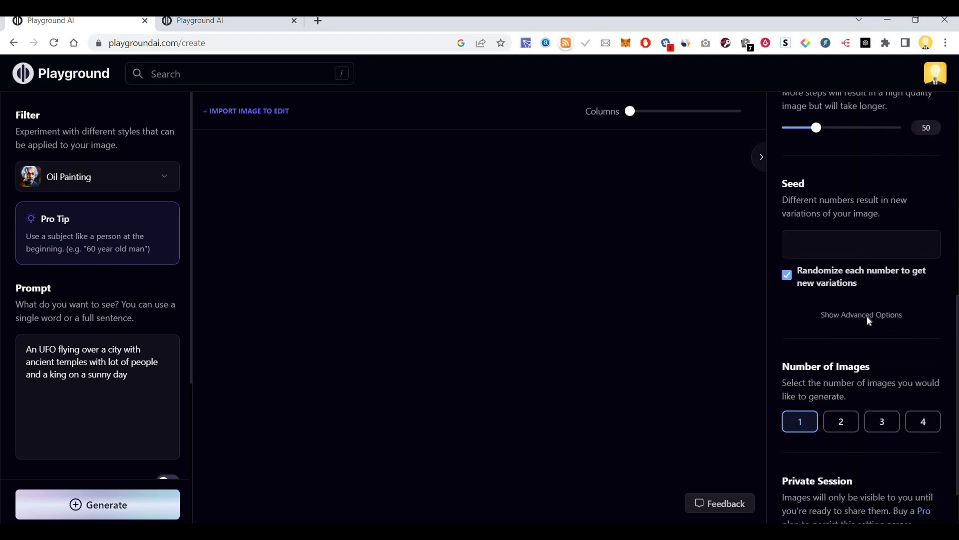
{"action": "scroll", "coordinate": [867, 319], "scroll_direction": "down", "scroll_amount": 1}
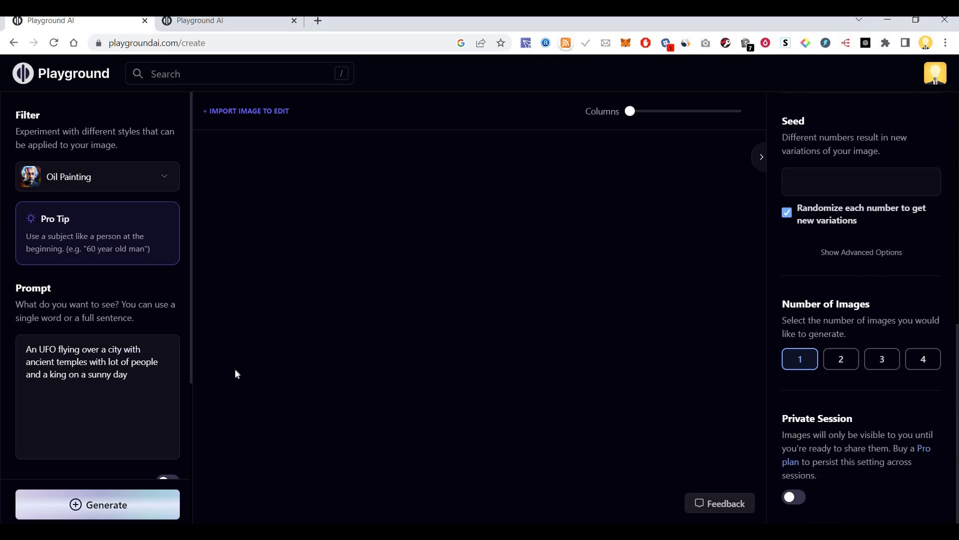
{"action": "scroll", "coordinate": [97, 510], "scroll_direction": "down", "scroll_amount": 1}
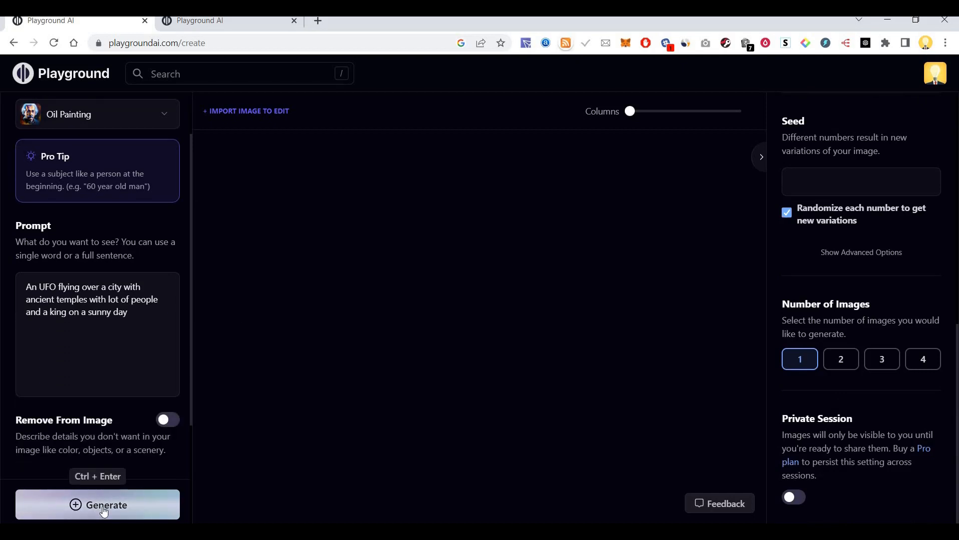
{"action": "left_click", "coordinate": [104, 499]}
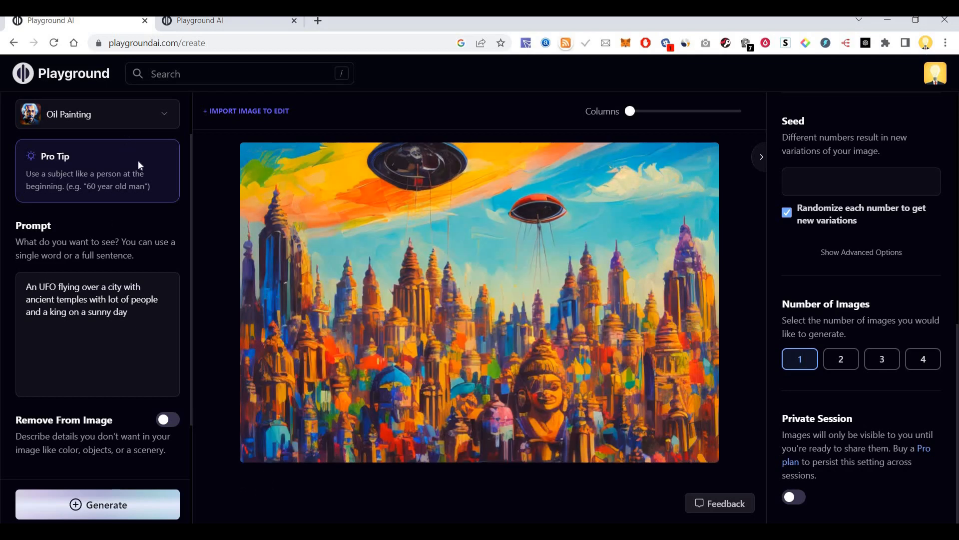
Change the filter to Analog Diffusion and generate another image from the same prompt.
{"action": "scroll", "coordinate": [138, 165], "scroll_direction": "up", "scroll_amount": 2}
{"action": "left_click", "coordinate": [150, 188]}
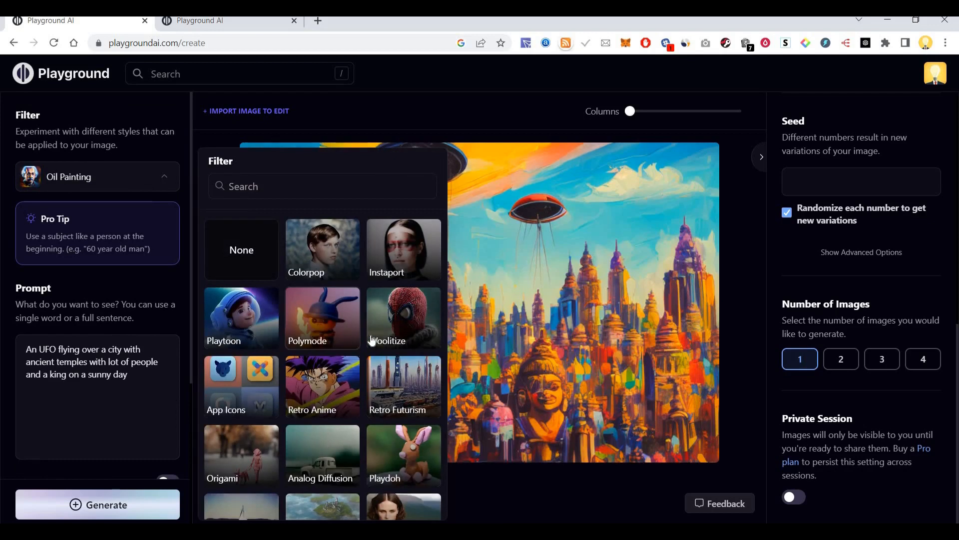
{"action": "scroll", "coordinate": [374, 381], "scroll_direction": "down", "scroll_amount": 1}
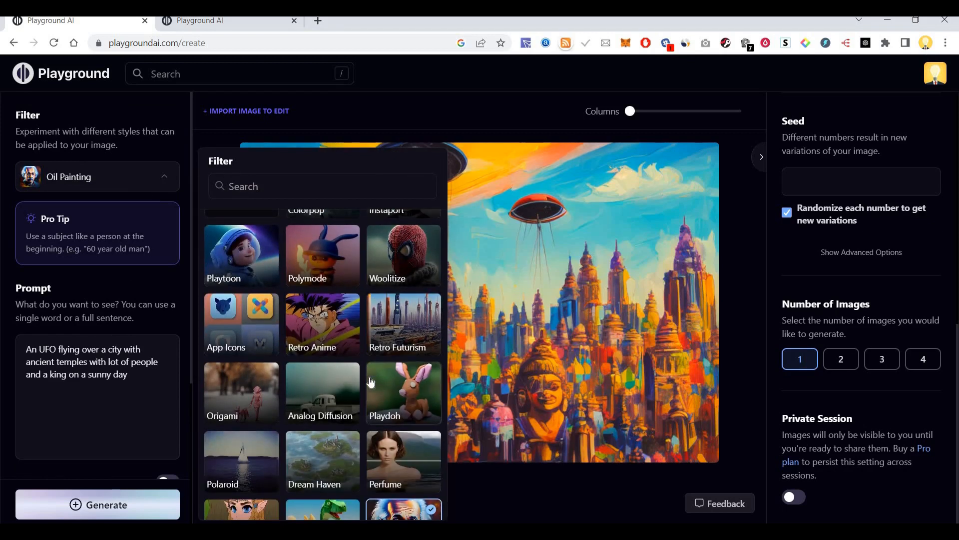
{"action": "left_click", "coordinate": [314, 397]}
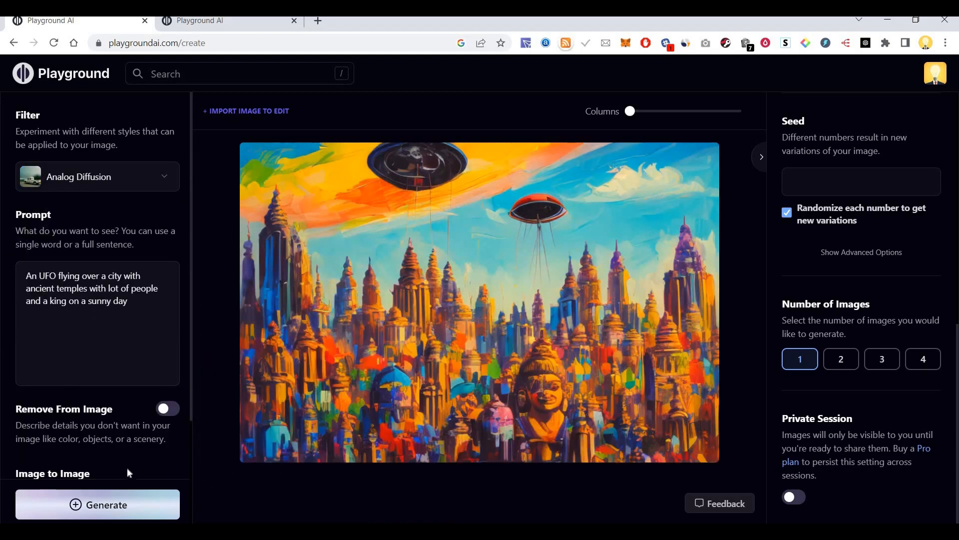
{"action": "scroll", "coordinate": [102, 505], "scroll_direction": "down", "scroll_amount": 3}
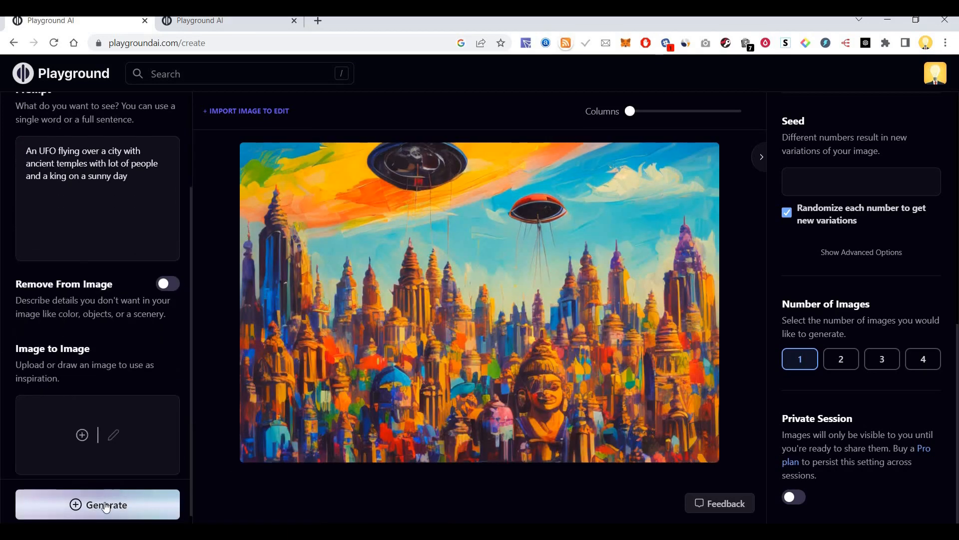
{"action": "left_click", "coordinate": [105, 505]}
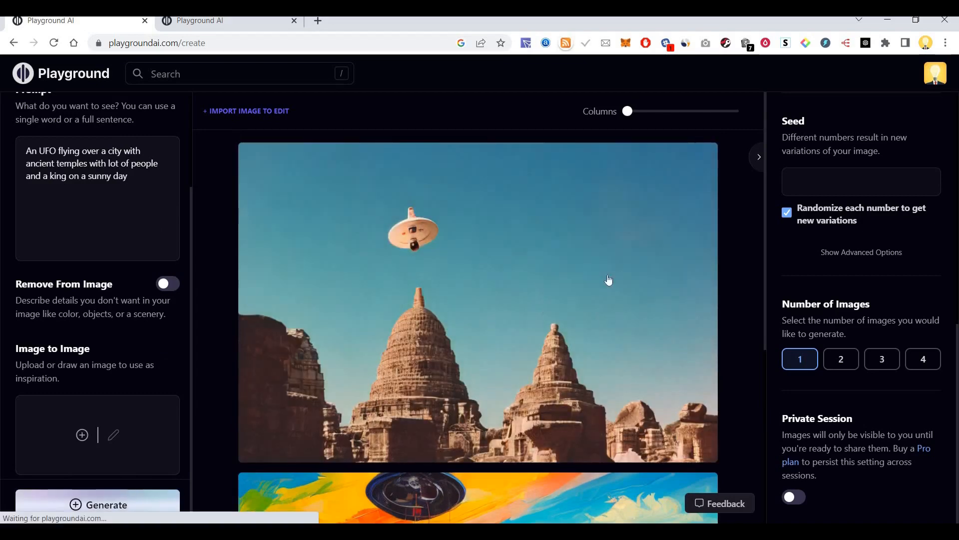
{"action": "mouse_move", "coordinate": [642, 265]}
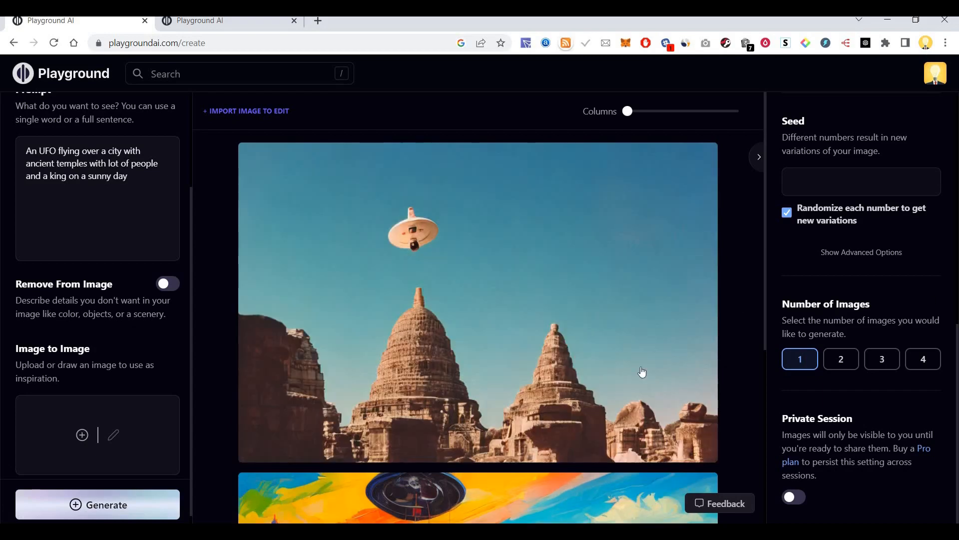
{"action": "scroll", "coordinate": [642, 372], "scroll_direction": "down", "scroll_amount": 5}
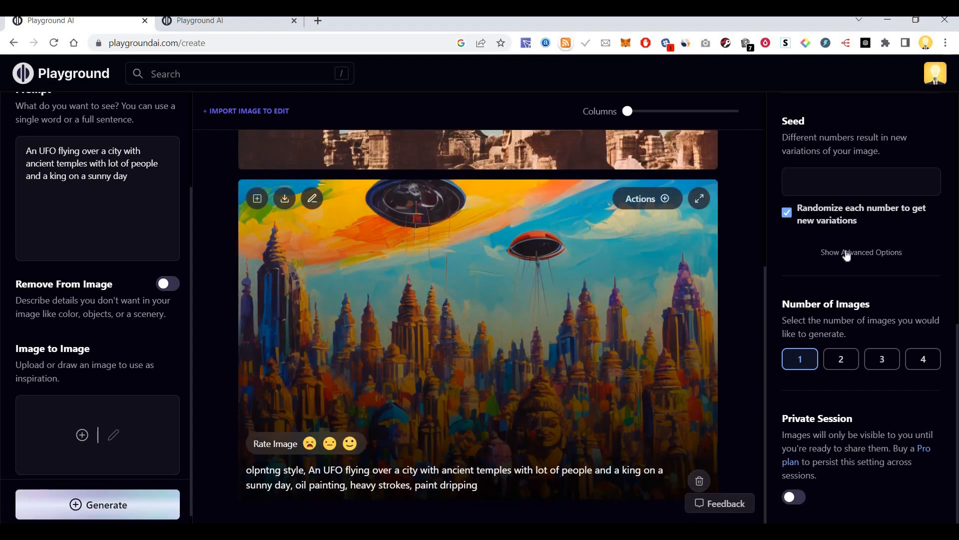
Try to switch the image generation model to DALL·E 2.
{"action": "scroll", "coordinate": [848, 257], "scroll_direction": "up", "scroll_amount": 6}
{"action": "scroll", "coordinate": [844, 255], "scroll_direction": "up", "scroll_amount": 10}
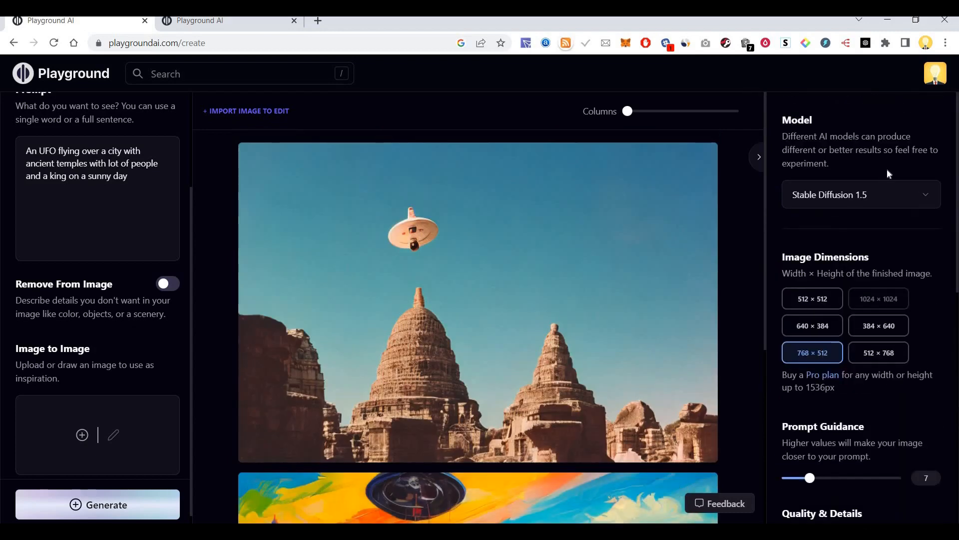
{"action": "left_click", "coordinate": [825, 195]}
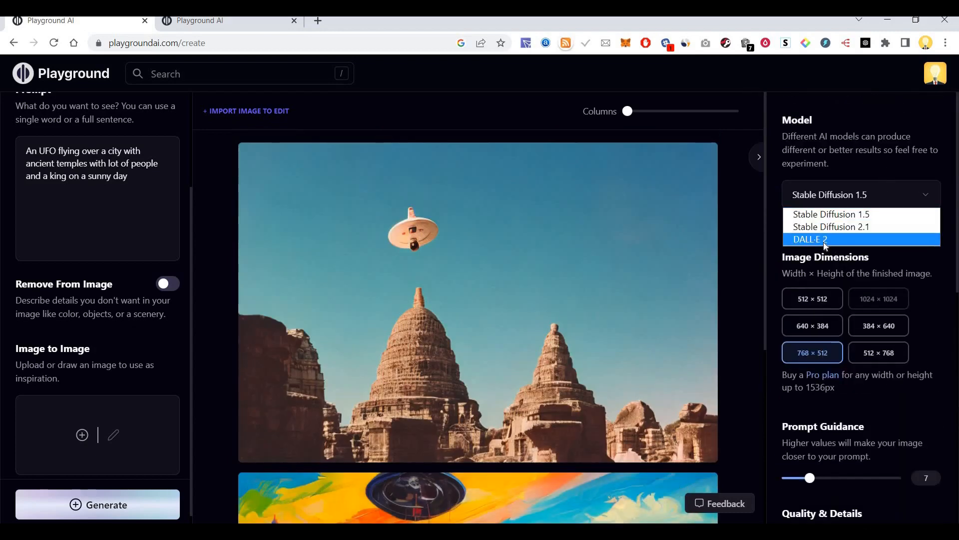
{"action": "left_click", "coordinate": [805, 240]}
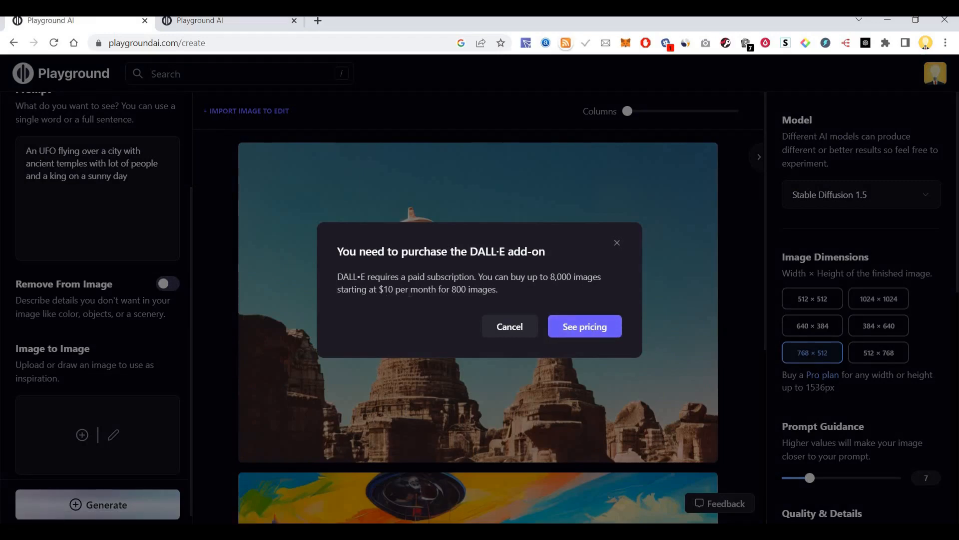
{"action": "left_click", "coordinate": [818, 202]}
Switch the model to Stable Diffusion 2.1 and apply the Close up portrait filter.
{"action": "left_click", "coordinate": [829, 195]}
{"action": "left_click", "coordinate": [831, 227]}
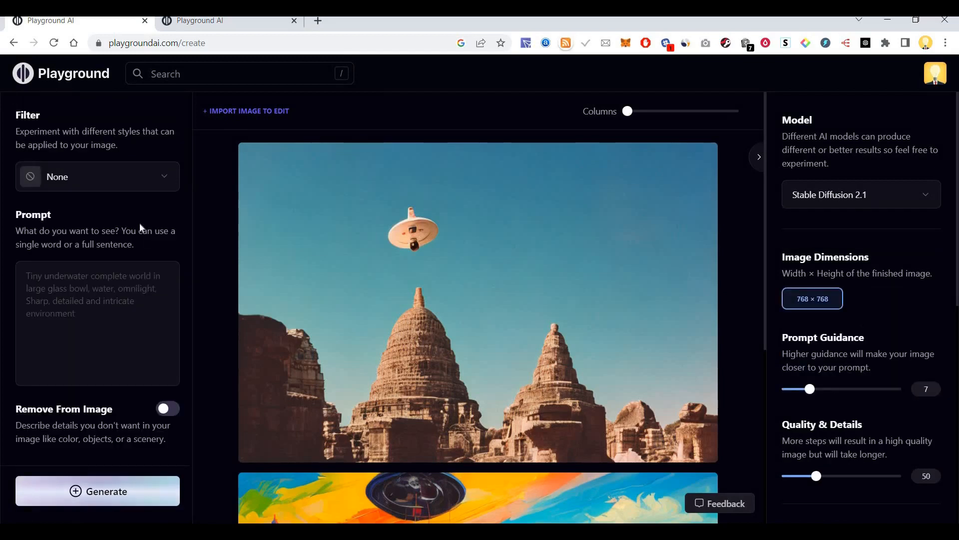
{"action": "left_click", "coordinate": [132, 180]}
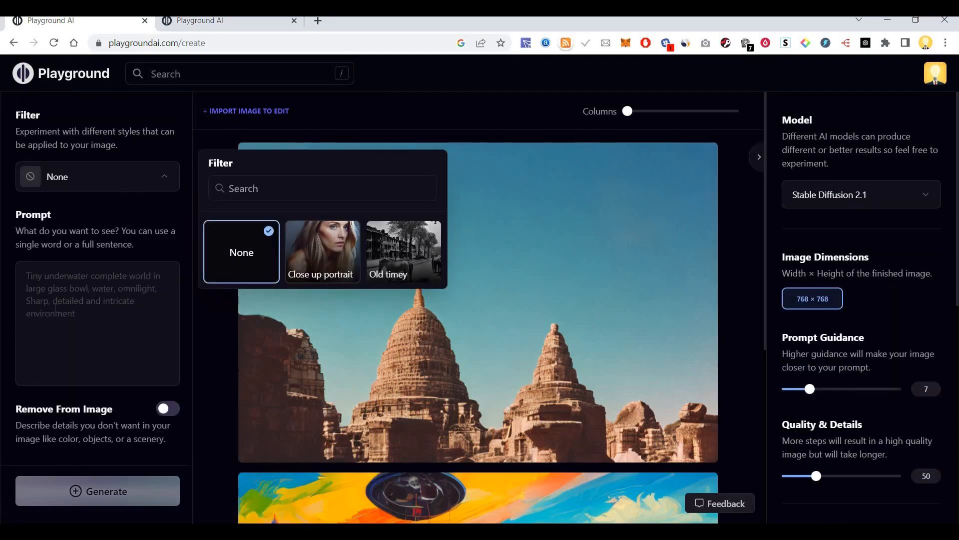
{"action": "left_click", "coordinate": [323, 250]}
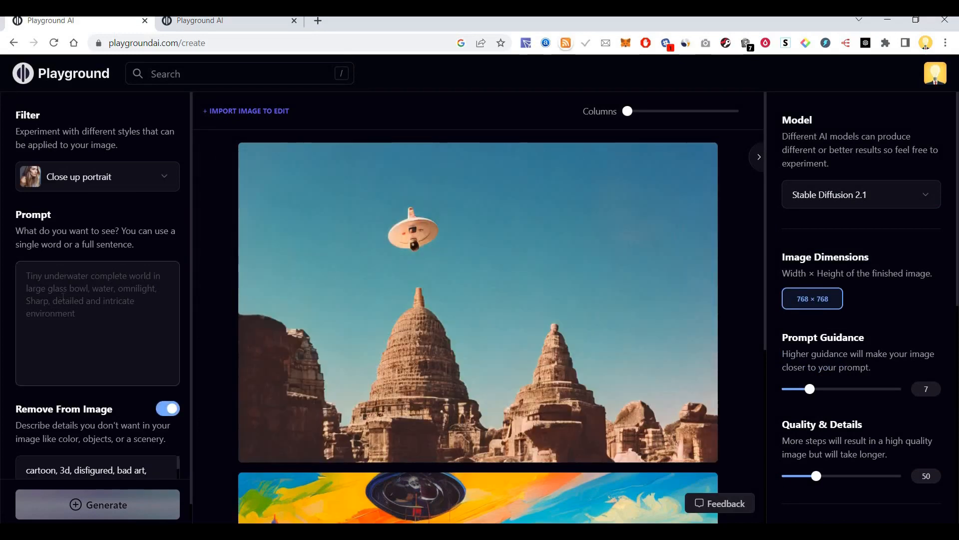
Enter the prompt "An UFO flying over a city with ancient temples with lot of people and a king on a sunny day" and generate an image.
{"action": "left_click", "coordinate": [63, 296]}
{"action": "type", "text": "An UFO flying over a city with ancient temples with lot of people and a king on a sunny day"}
{"action": "left_click", "coordinate": [132, 502]}
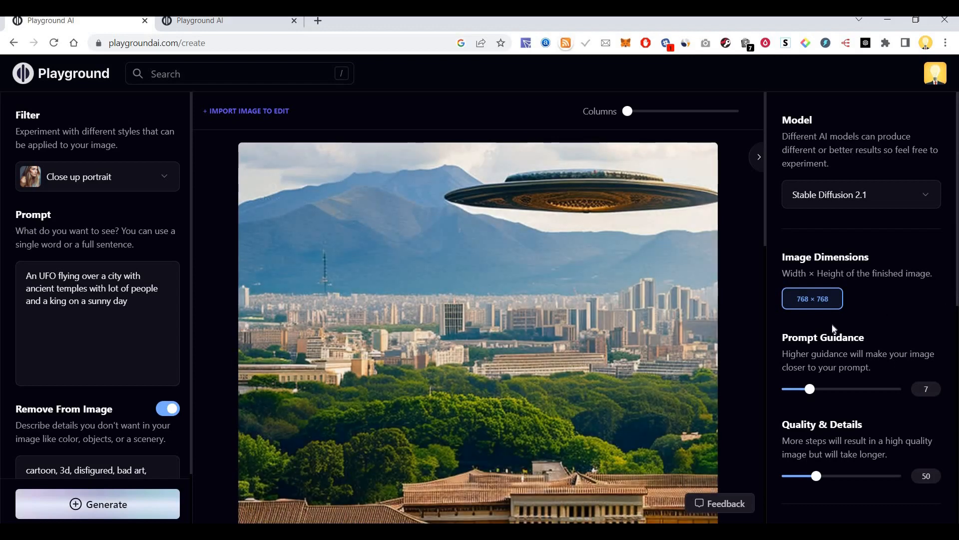
{"action": "scroll", "coordinate": [833, 329], "scroll_direction": "down", "scroll_amount": 1}
{"action": "scroll", "coordinate": [640, 334], "scroll_direction": "down", "scroll_amount": 2}
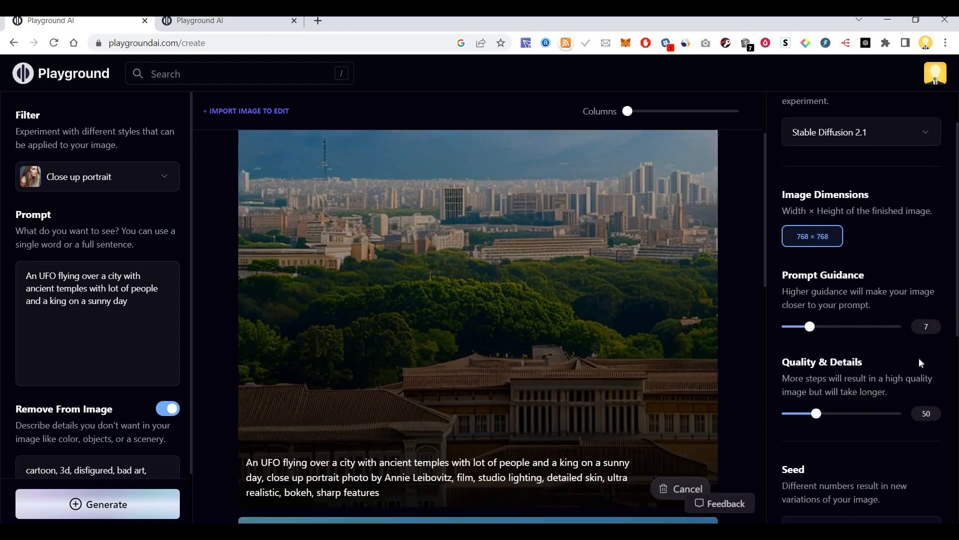
{"action": "scroll", "coordinate": [918, 358], "scroll_direction": "up", "scroll_amount": 1}
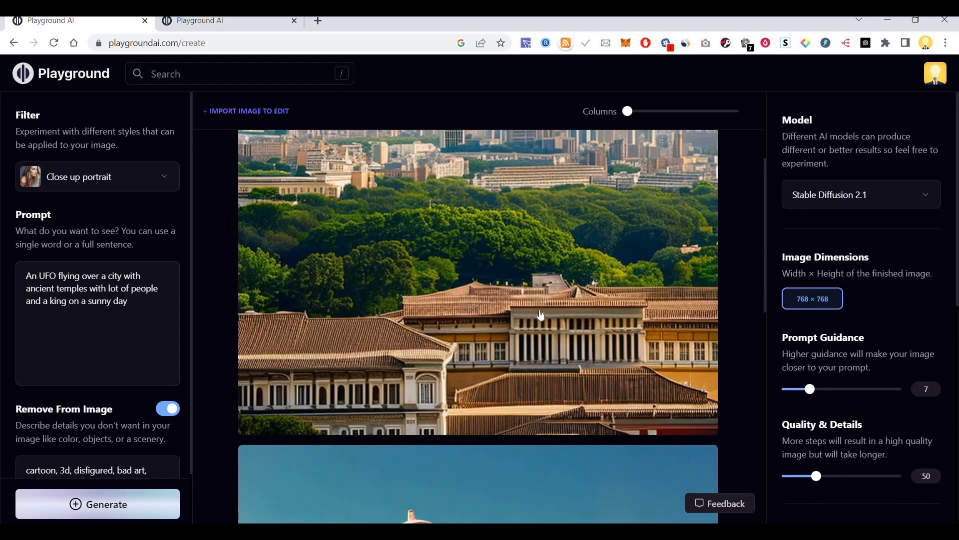
{"action": "scroll", "coordinate": [540, 314], "scroll_direction": "up", "scroll_amount": 3}
{"action": "scroll", "coordinate": [544, 312], "scroll_direction": "down", "scroll_amount": 8}
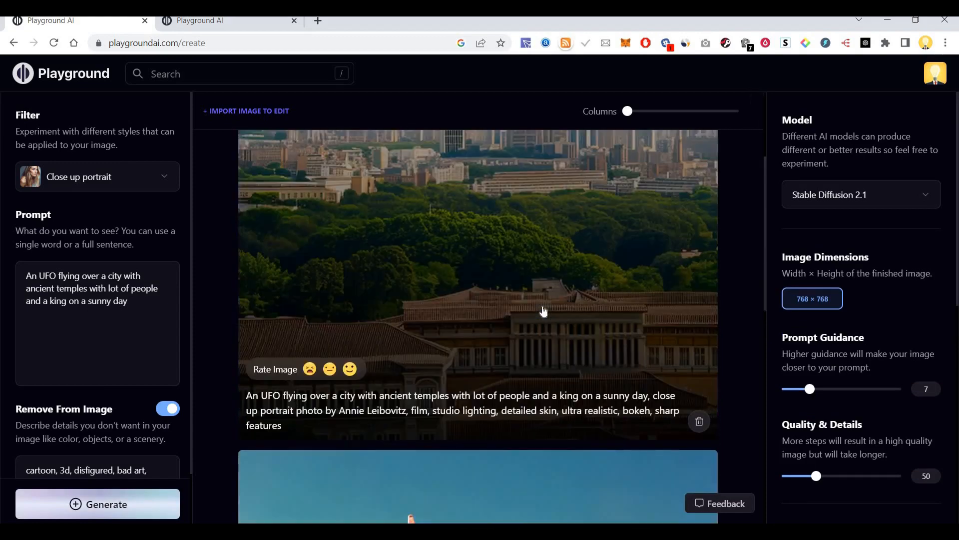
{"action": "scroll", "coordinate": [544, 312], "scroll_direction": "up", "scroll_amount": 5}
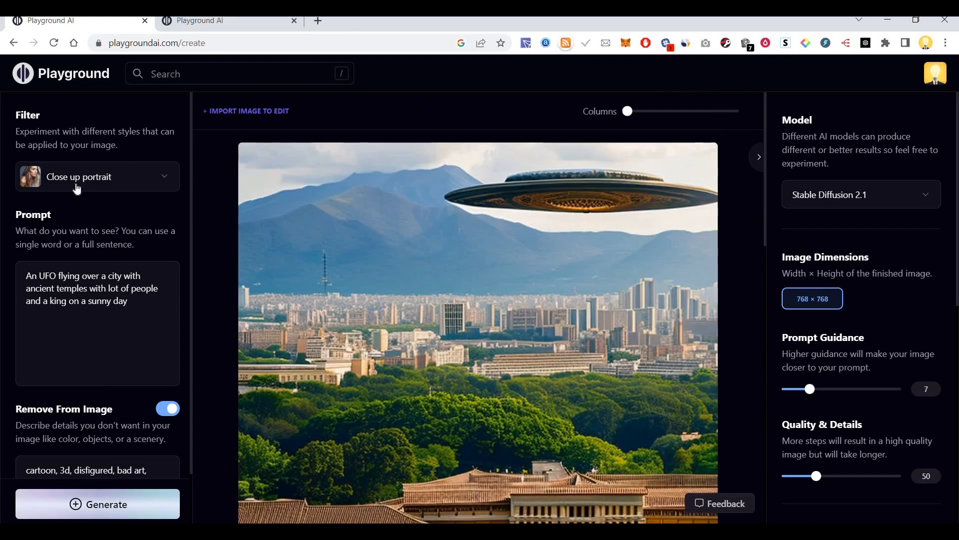
Set the model back to Stable Diffusion 1.5 and re-enter the same UFO prompt.
{"action": "left_click", "coordinate": [73, 185]}
{"action": "left_click", "coordinate": [849, 195]}
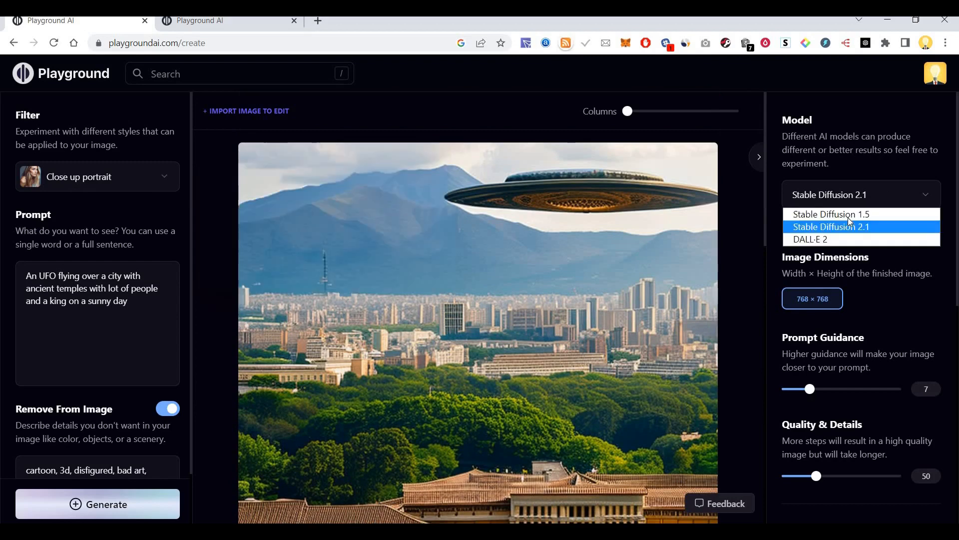
{"action": "left_click", "coordinate": [850, 211]}
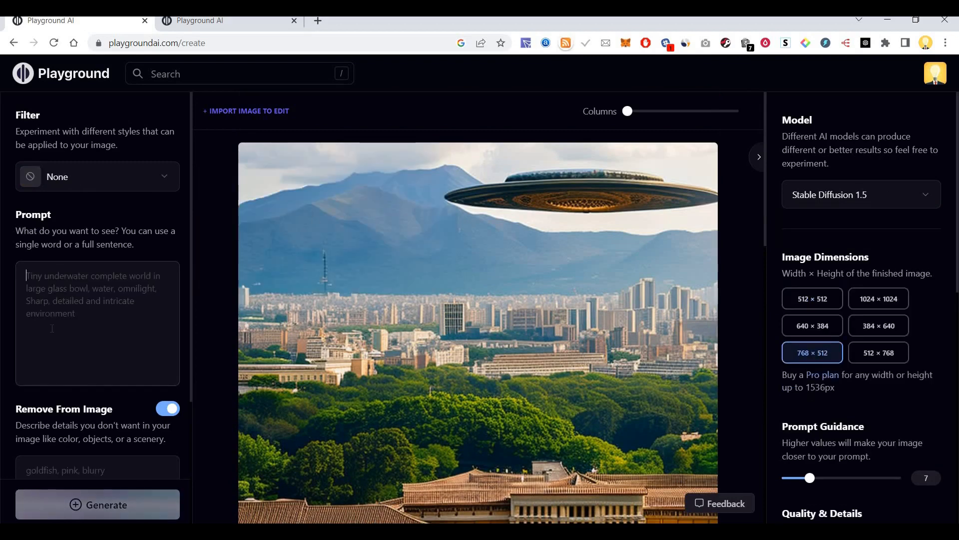
Browse the filters, search them for "cart", shorten the search to "c" and choose the Cinematic filter.
{"action": "left_click", "coordinate": [169, 185]}
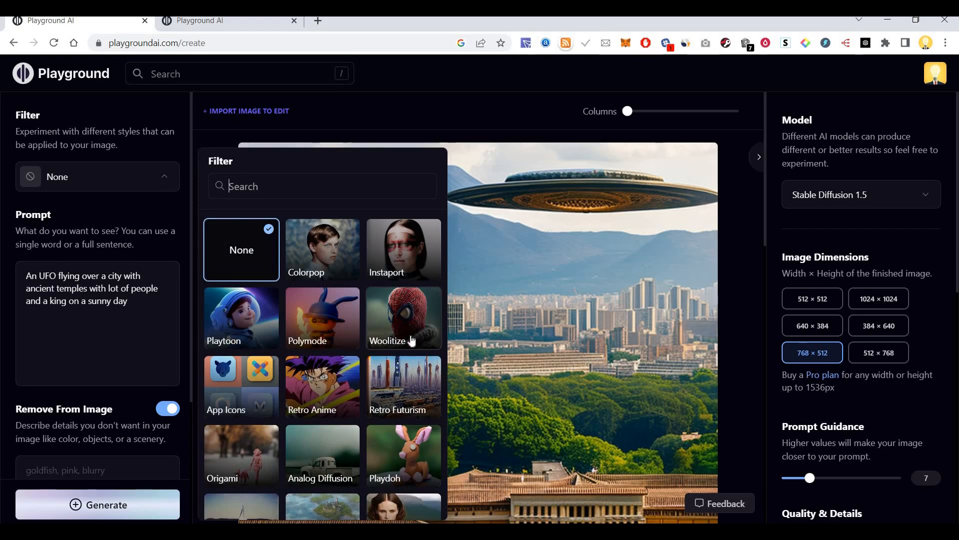
{"action": "scroll", "coordinate": [411, 340], "scroll_direction": "down", "scroll_amount": 1}
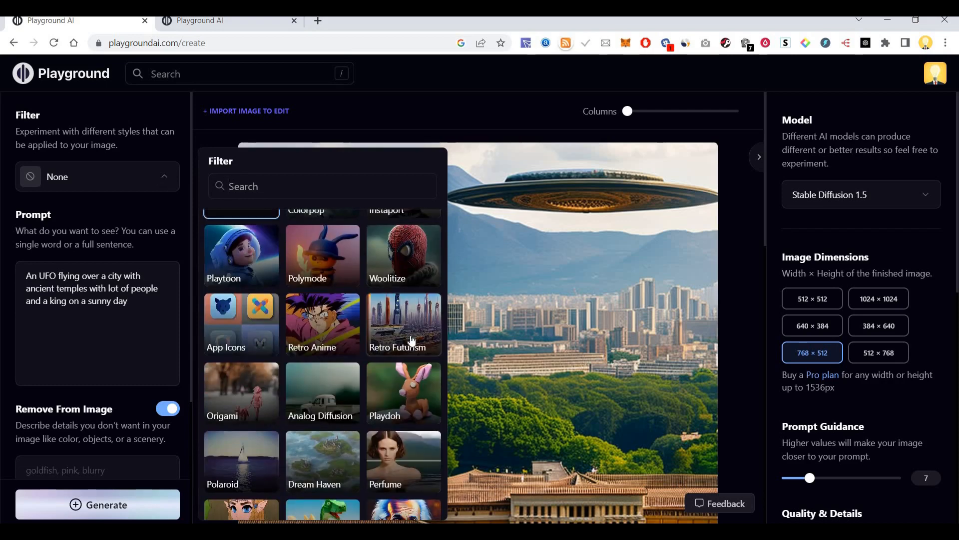
{"action": "scroll", "coordinate": [411, 340], "scroll_direction": "down", "scroll_amount": 2}
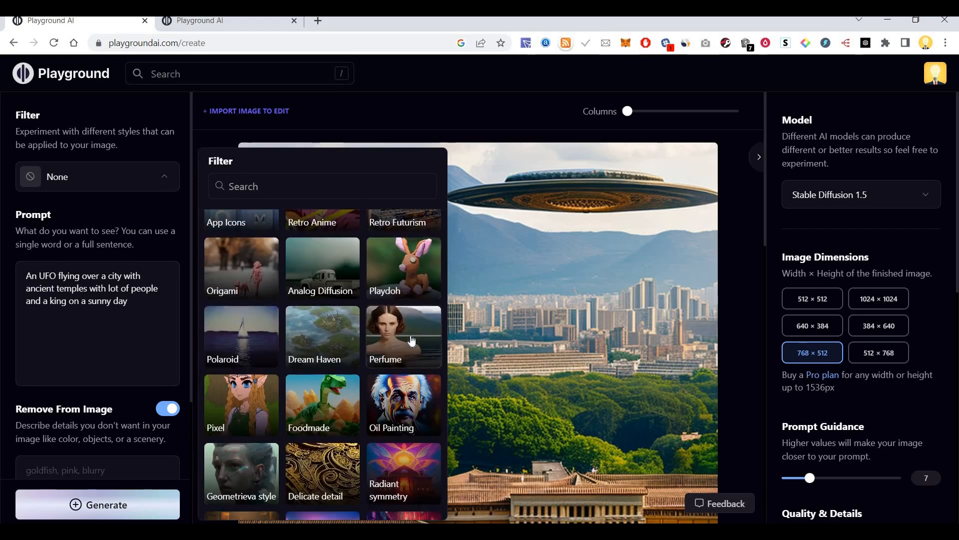
{"action": "scroll", "coordinate": [411, 340], "scroll_direction": "down", "scroll_amount": 3}
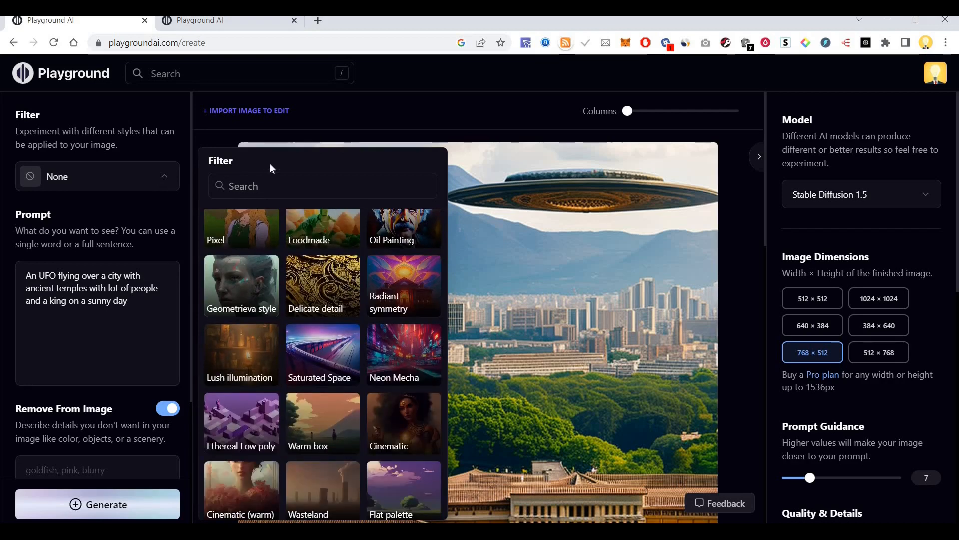
{"action": "type", "text": "cart"}
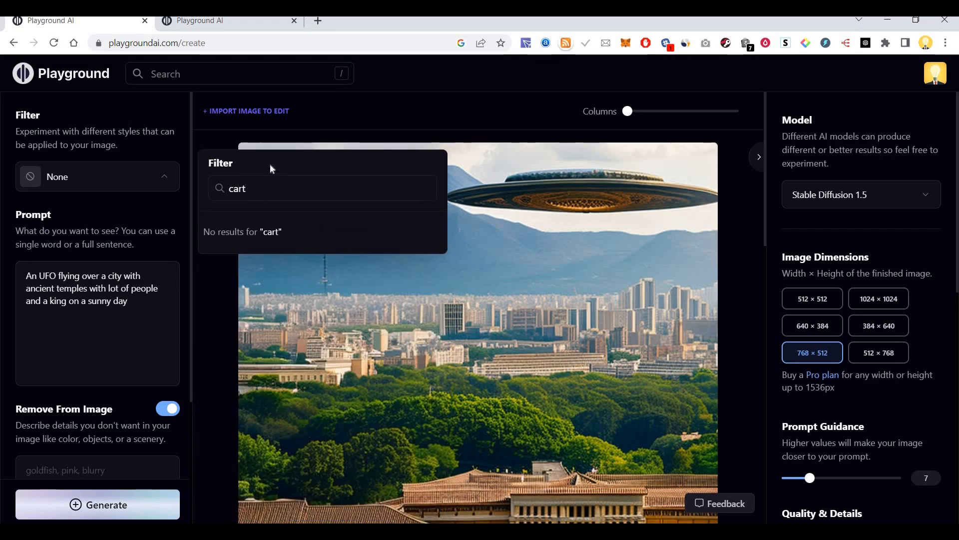
{"action": "key", "text": "BackSpace"}
{"action": "key", "text": "BackSpace"}
{"action": "key", "text": "BackSpace"}
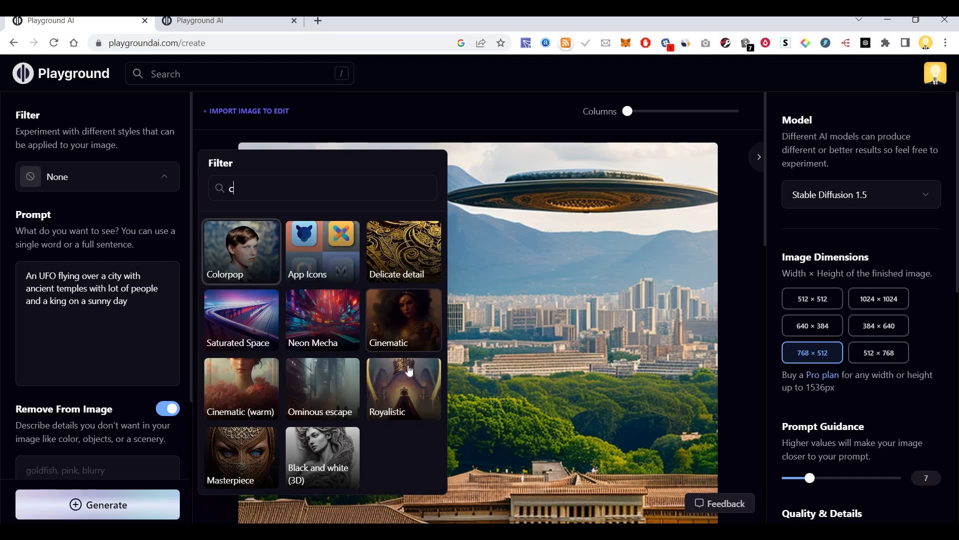
{"action": "left_click", "coordinate": [408, 324]}
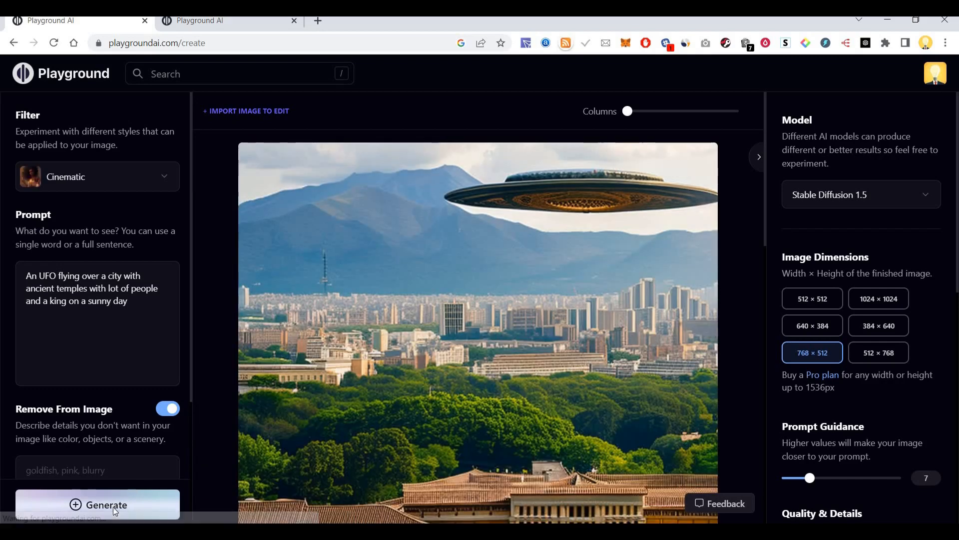
Generate an image from the UFO prompt with the Cinematic filter and look over the result.
{"action": "left_click", "coordinate": [113, 507]}
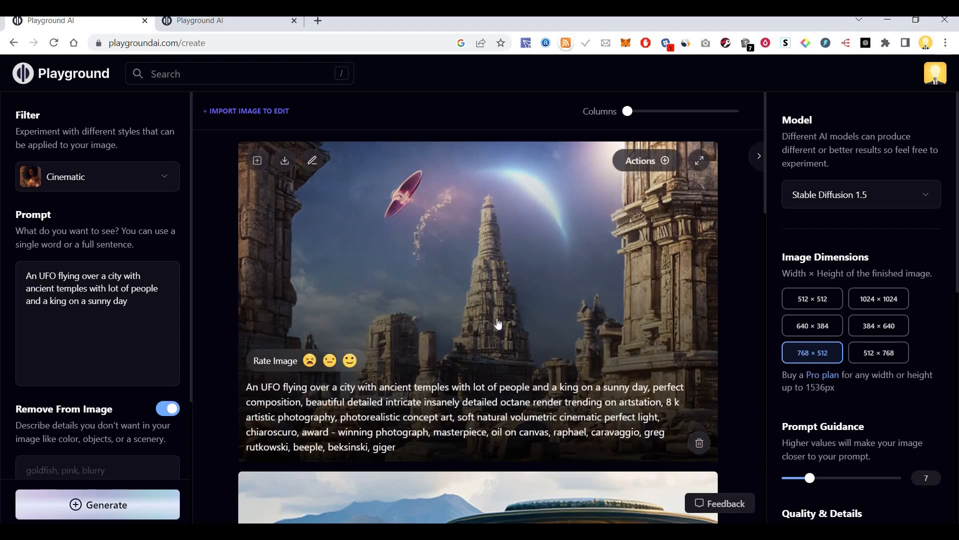
{"action": "scroll", "coordinate": [497, 321], "scroll_direction": "down", "scroll_amount": 4}
{"action": "scroll", "coordinate": [504, 266], "scroll_direction": "up", "scroll_amount": 4}
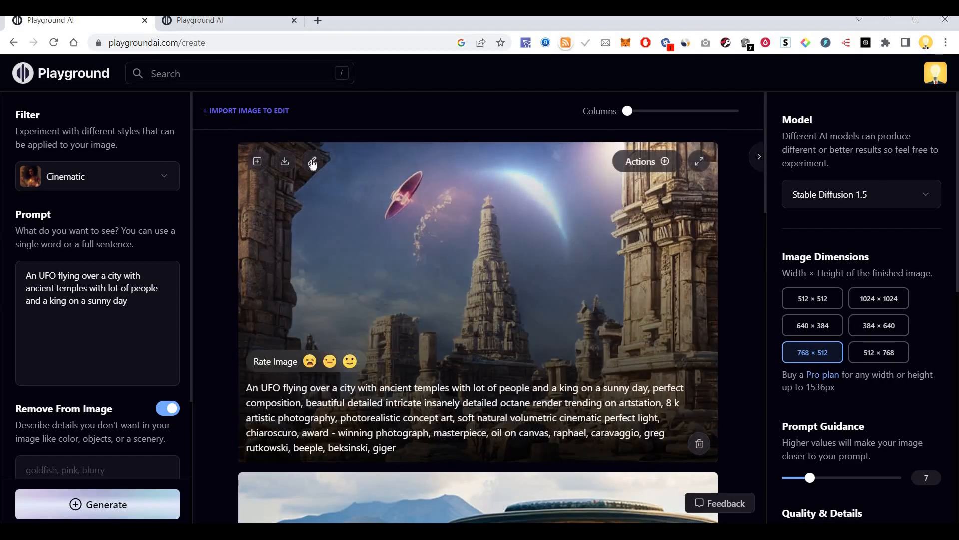
Open the Cinematic UFO image for editing and generate an edit with the instruction "Add people to the image".
{"action": "left_click", "coordinate": [312, 161]}
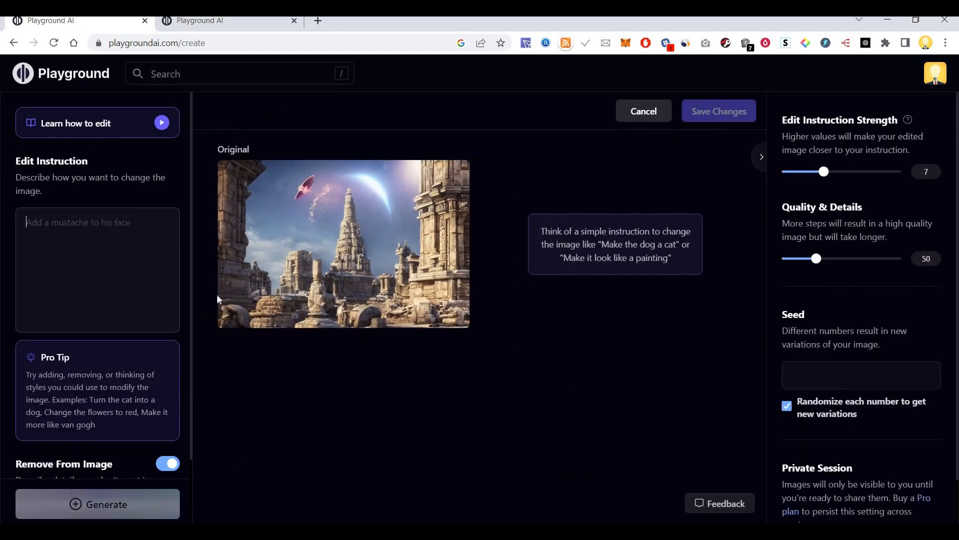
{"action": "mouse_move", "coordinate": [372, 267]}
{"action": "type", "text": "Add people to the image"}
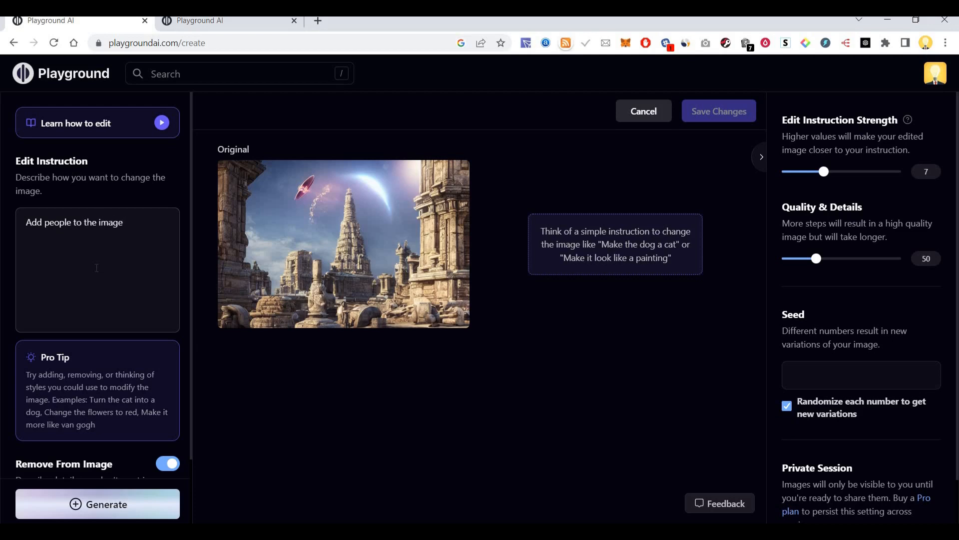
{"action": "left_click", "coordinate": [123, 506]}
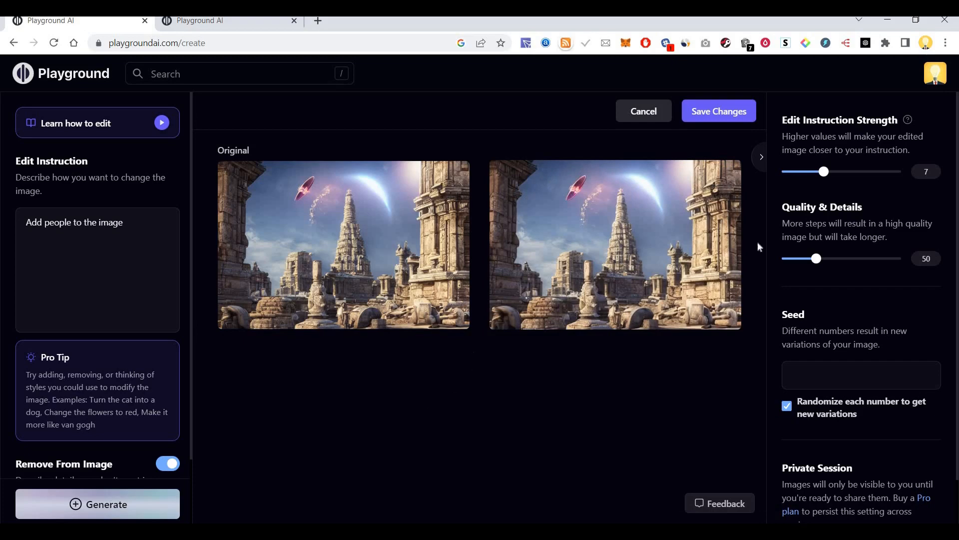
{"action": "left_click", "coordinate": [742, 327]}
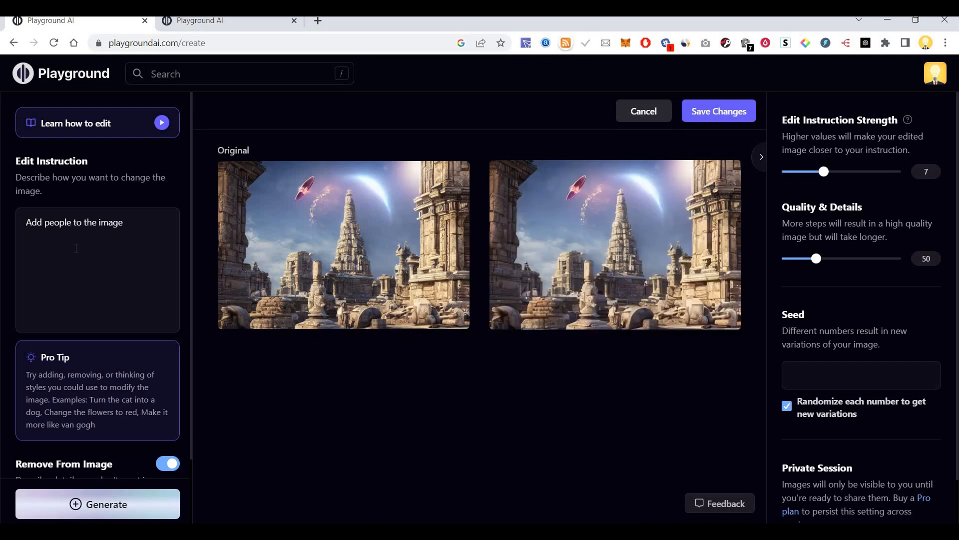
Replace the edit instruction with "Add four people in the bottom of the image", generate the edit and inspect the result enlarged.
{"action": "triple_click", "coordinate": [76, 248]}
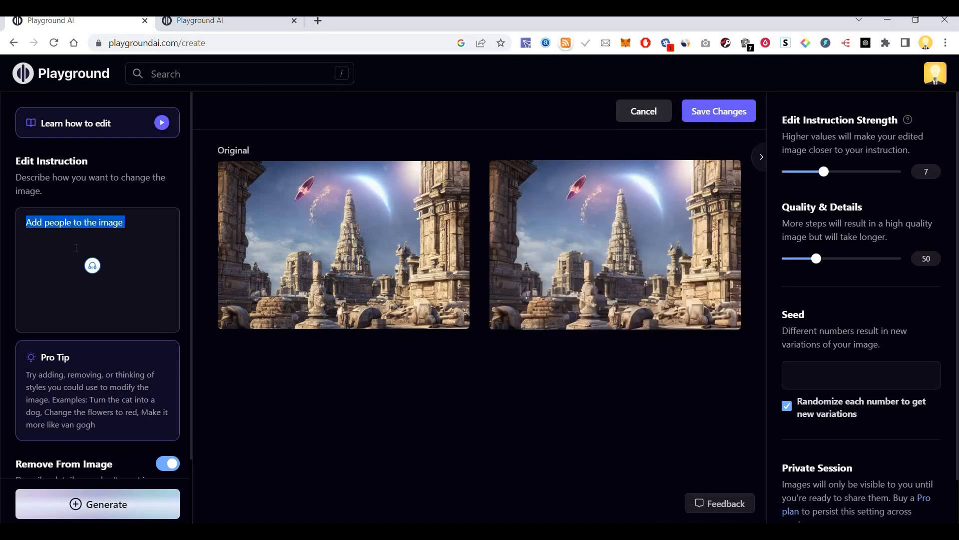
{"action": "type", "text": "Add"}
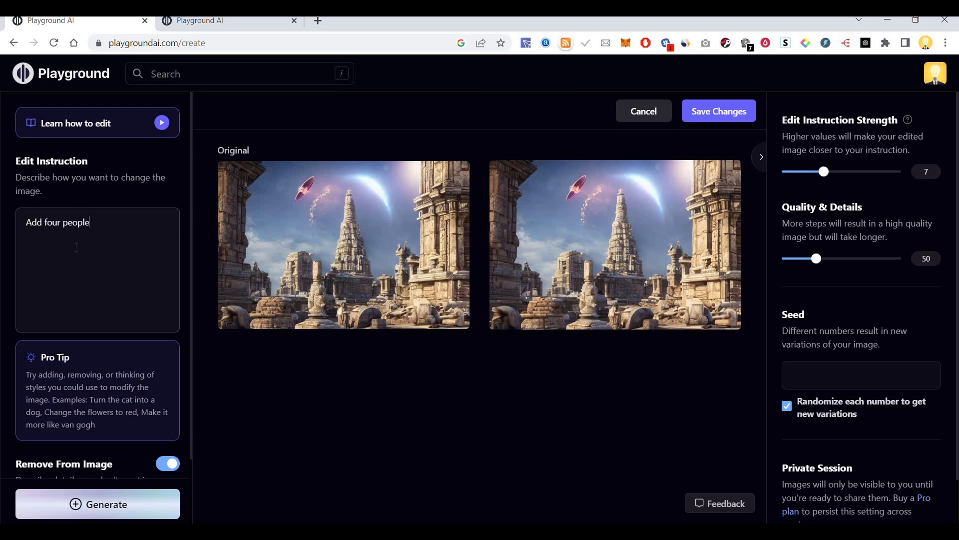
{"action": "type", "text": "four people in the bottom of the image"}
{"action": "left_click", "coordinate": [118, 505]}
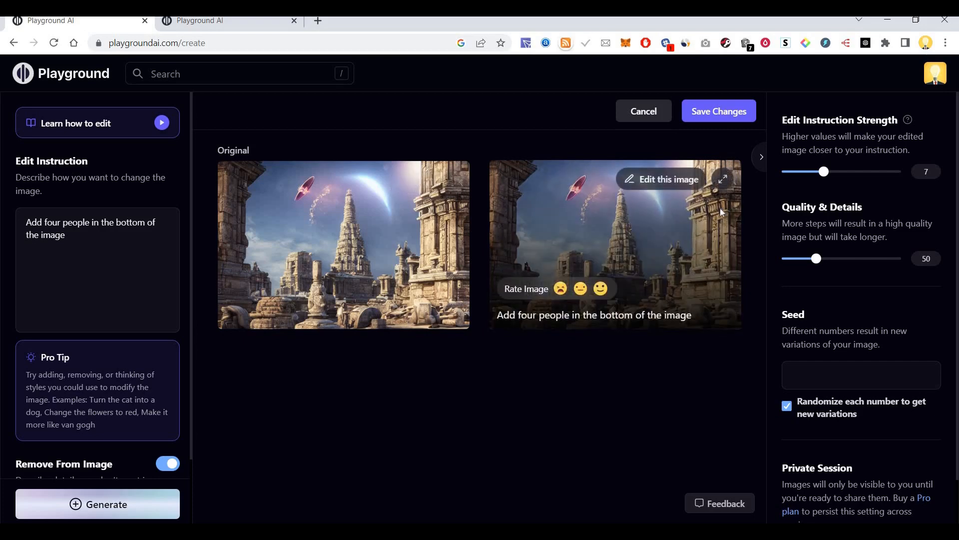
{"action": "left_click", "coordinate": [690, 294]}
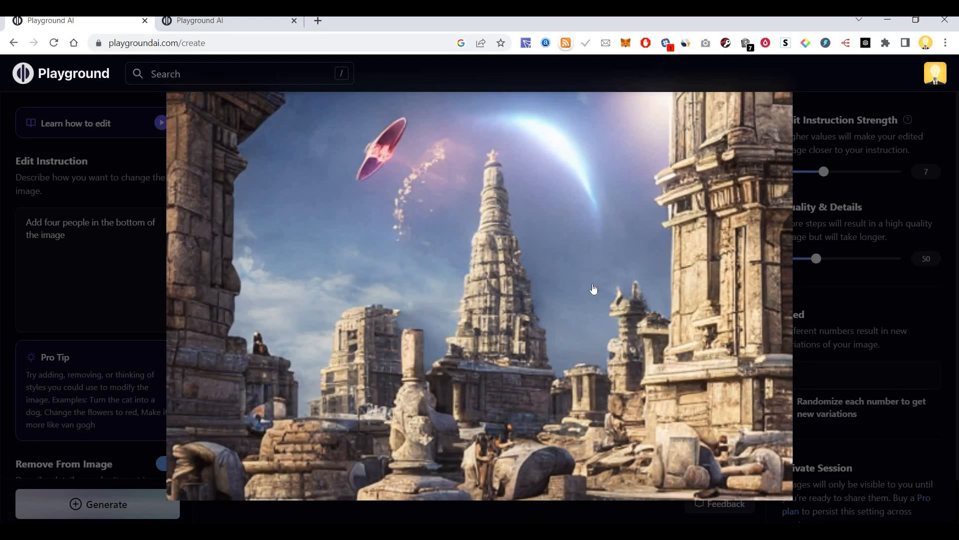
{"action": "left_click", "coordinate": [594, 289]}
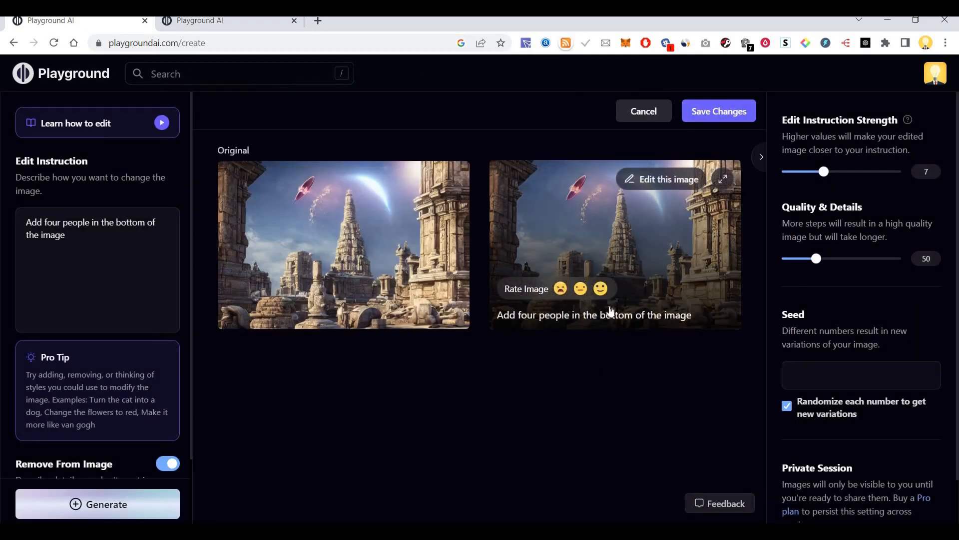